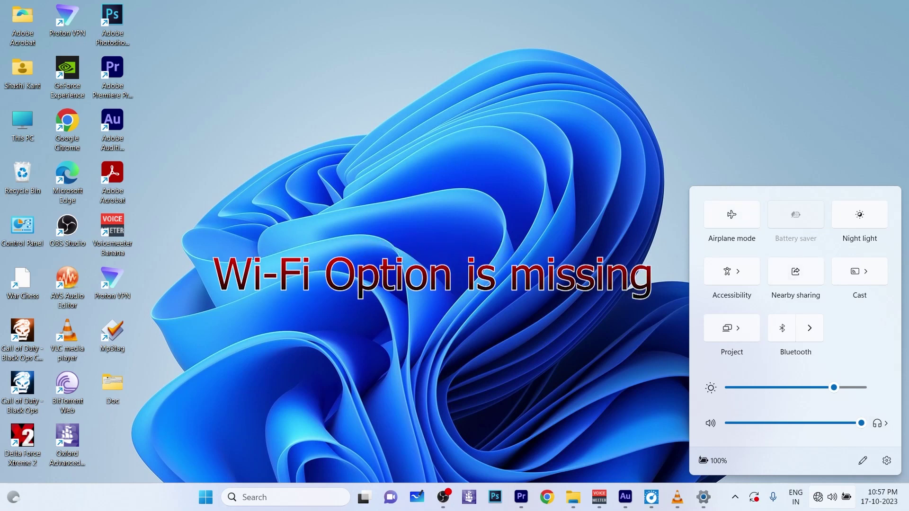
# - View the Ethernet page under Network & internet and return to the overview, which lists no Wi-Fi entry
pyautogui.press('Escape')
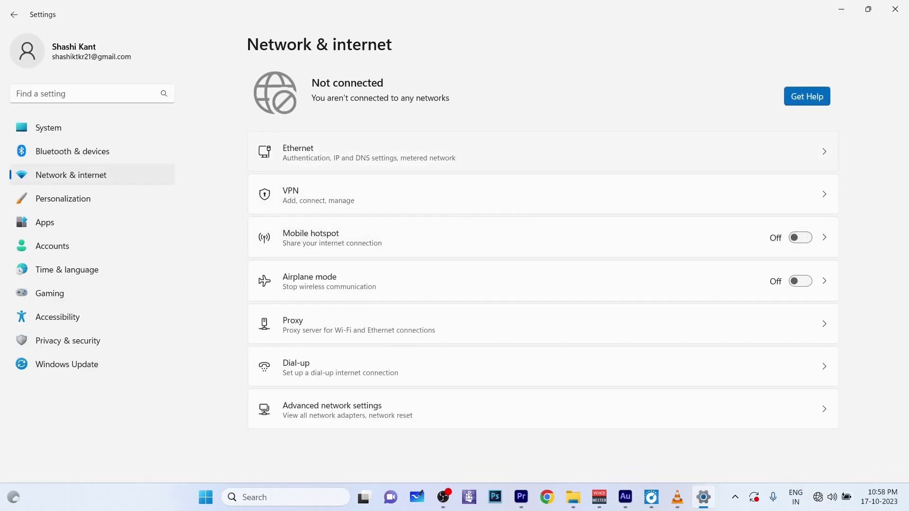
pyautogui.press('Return')
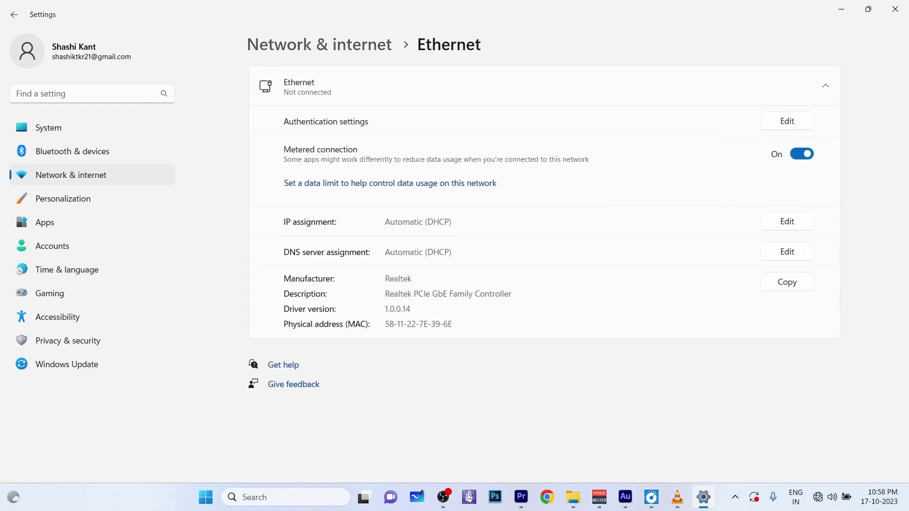
pyautogui.hotkey('alt', 'Left')
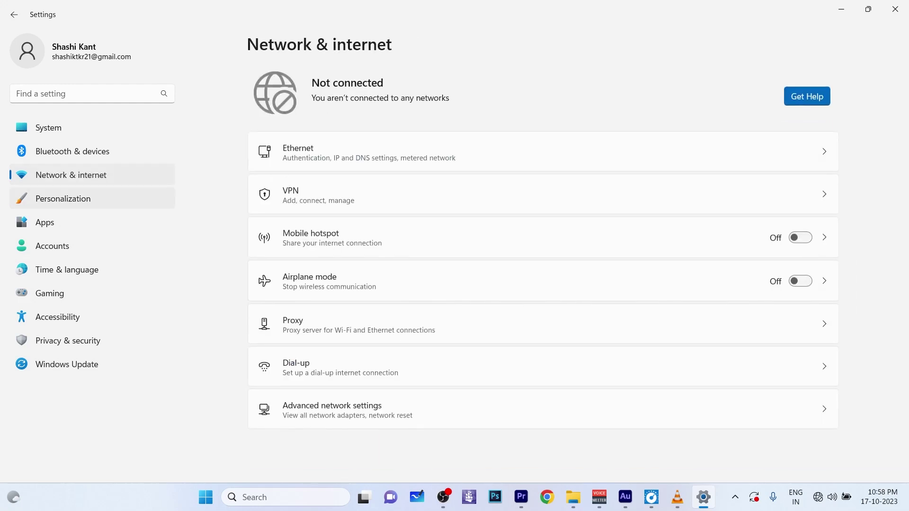
# - Run 'ping 127.1.1.1' in Command Prompt, confirm four replies, then close the window
pyautogui.press('super')
pyautogui.write('cm')
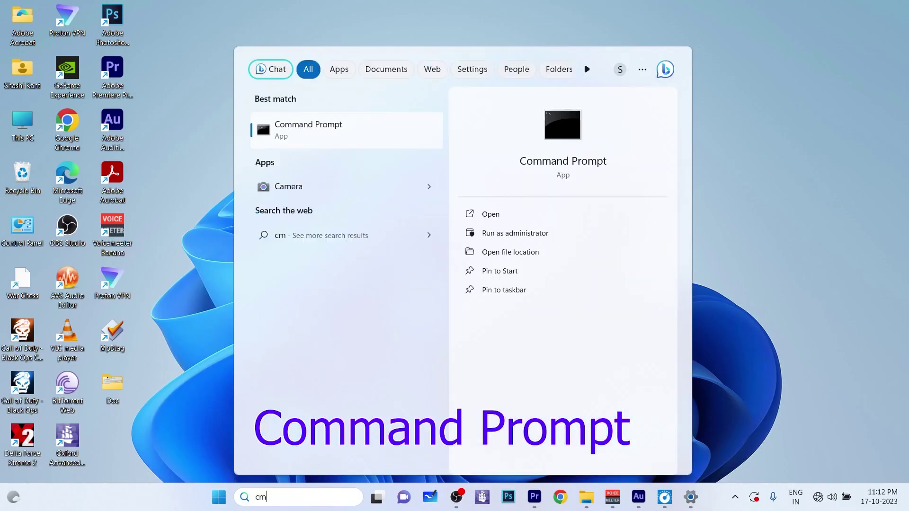
pyautogui.write('d')
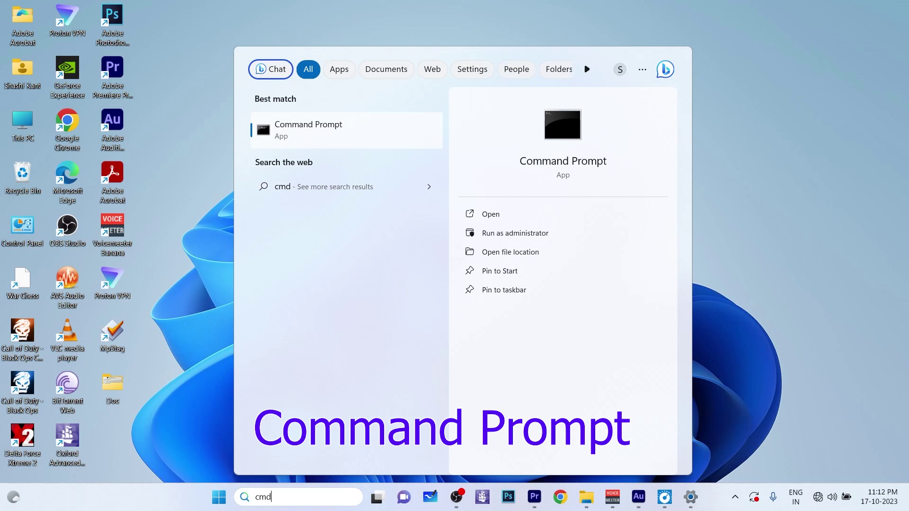
pyautogui.press('Return')
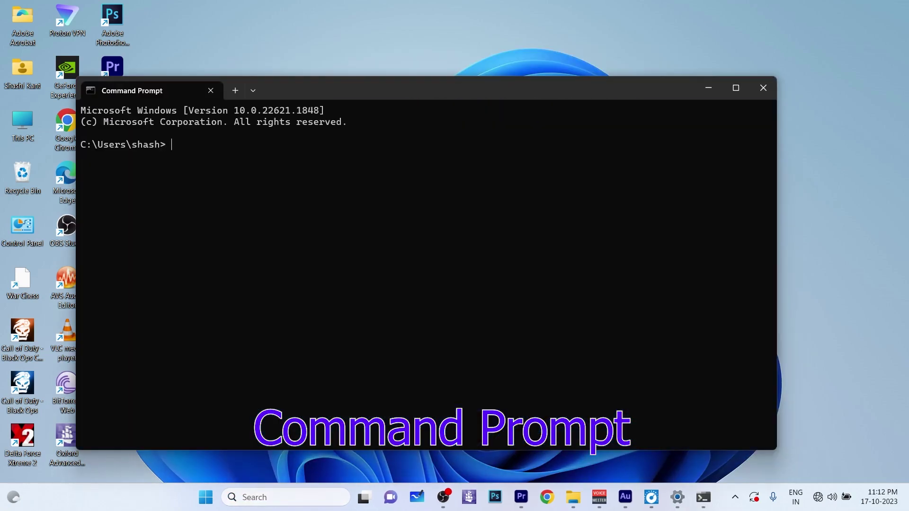
pyautogui.write('ping ')
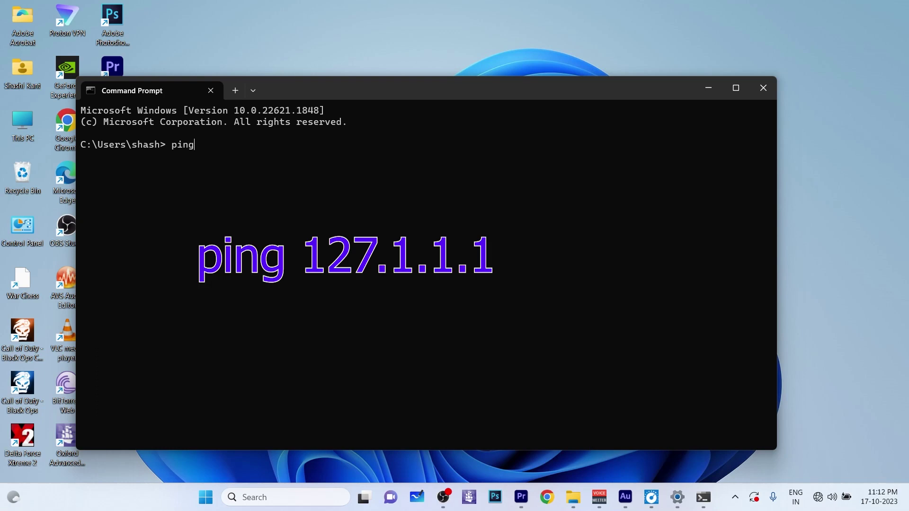
pyautogui.write('1')
pyautogui.write('27.')
pyautogui.write('1.1.1')
pyautogui.press('Return')
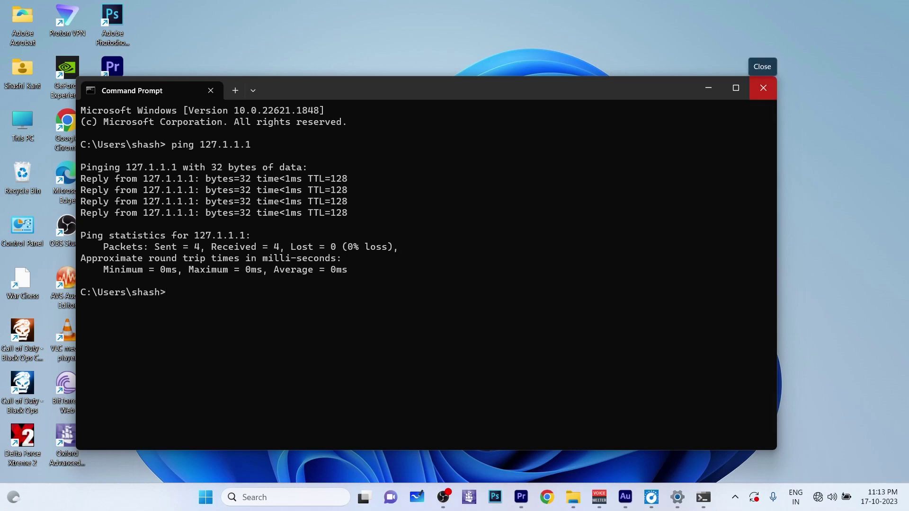
pyautogui.click(763, 87)
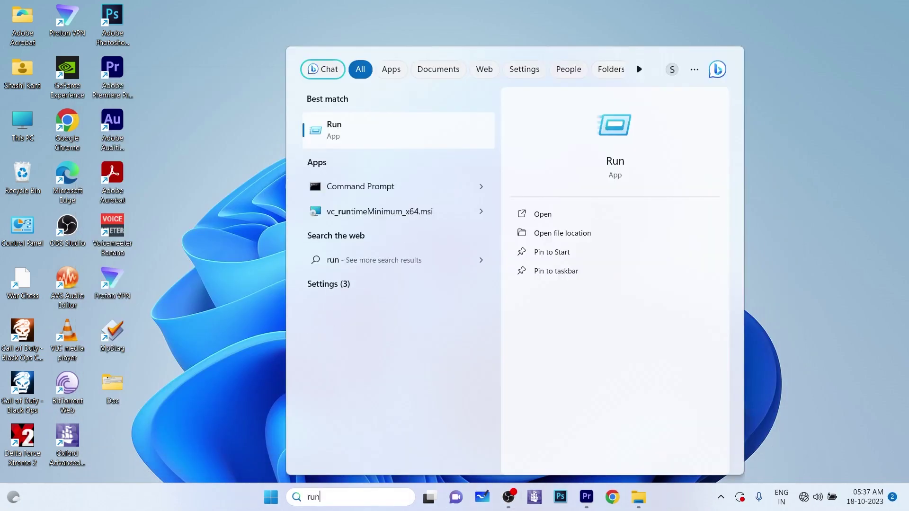
# - Enter services.msc in the Run dialog to bring up the Services console
pyautogui.press('Return')
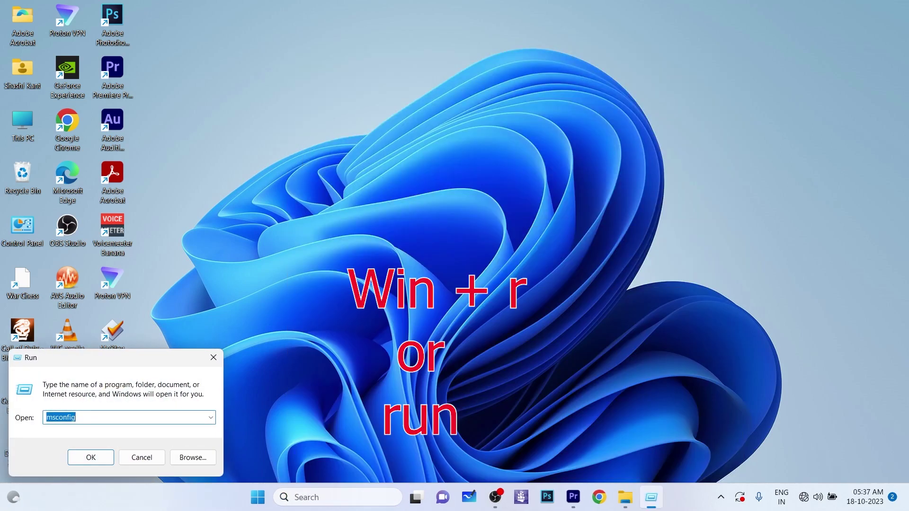
pyautogui.write('ser')
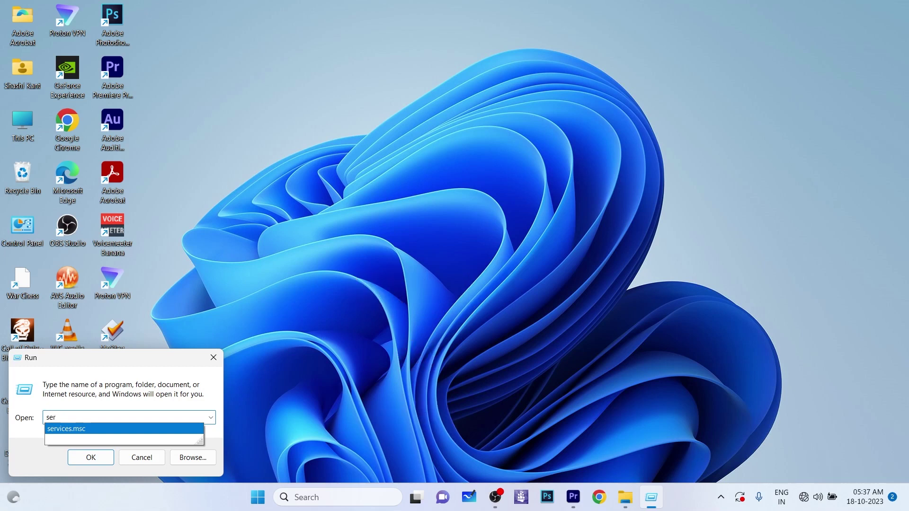
pyautogui.click(65, 429)
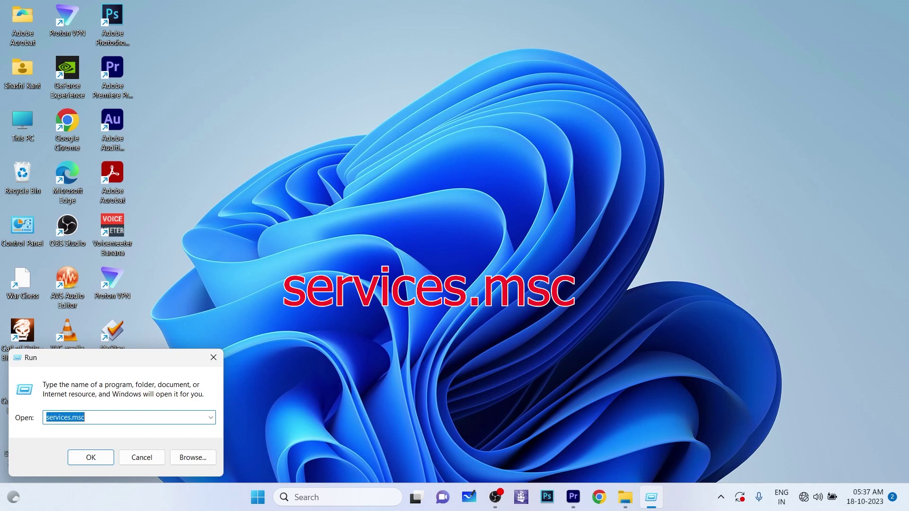
pyautogui.press('Return')
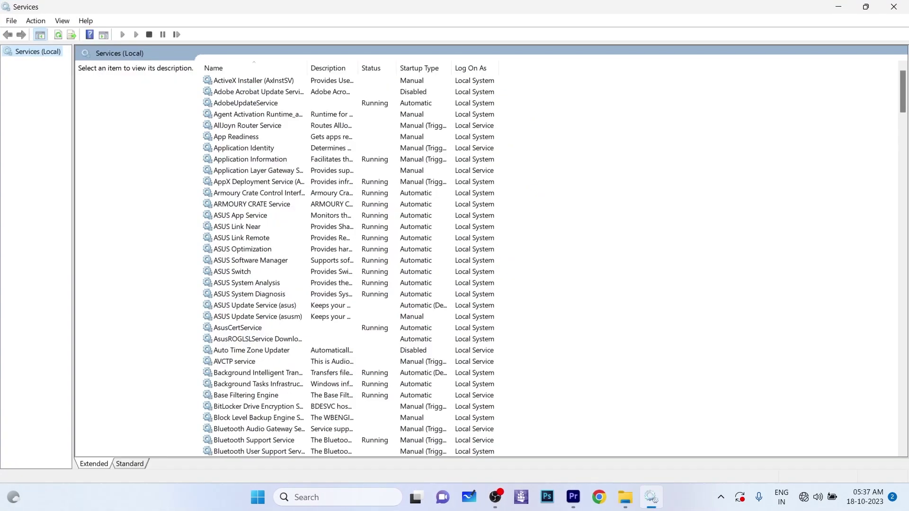
pyautogui.scroll(-2, 248, 305)
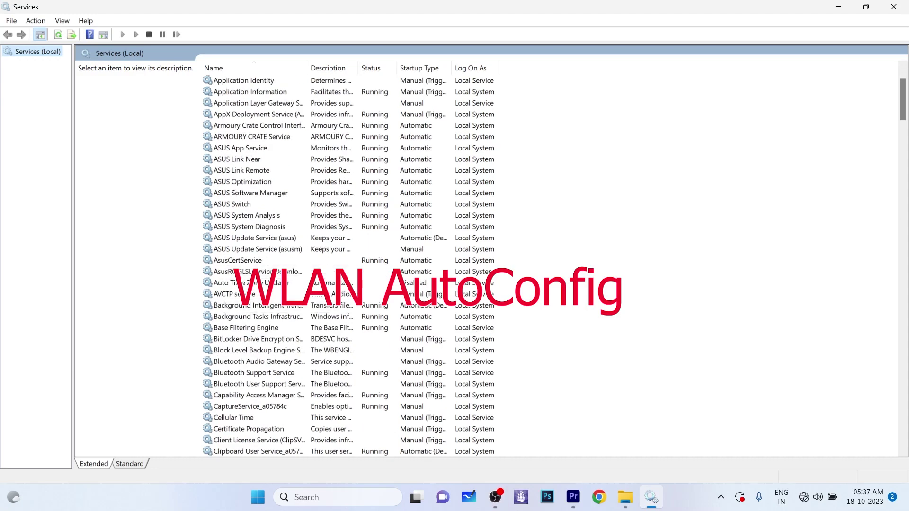
pyautogui.scroll(-20, 348, 266)
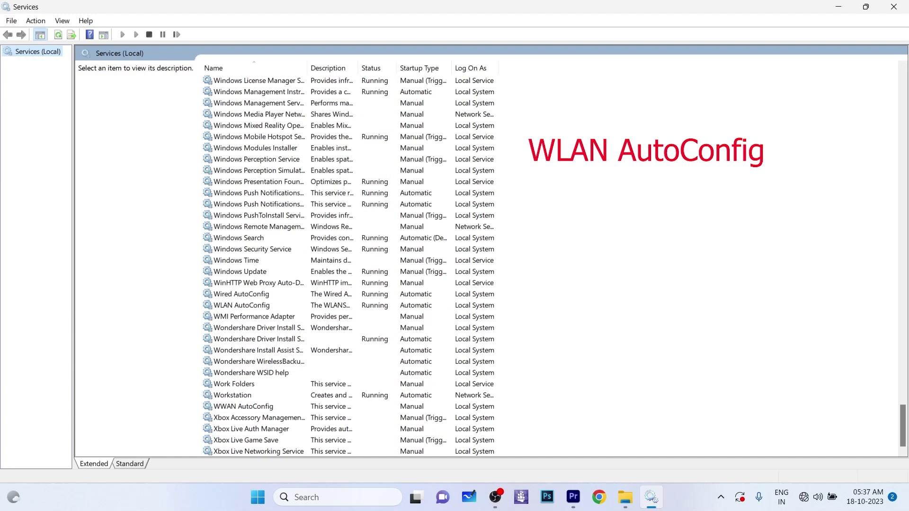
pyautogui.scroll(1, 349, 267)
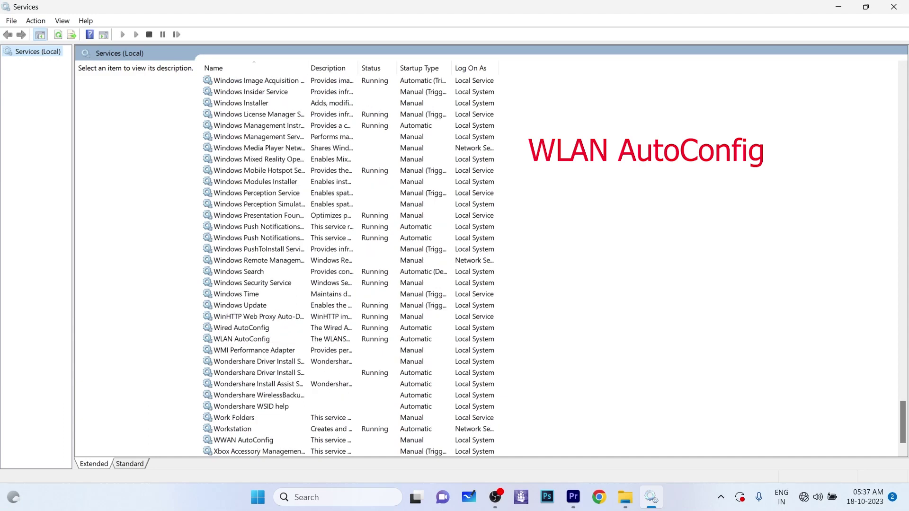
# - Open the WLAN AutoConfig Properties dialog, showing Automatic startup and Running status
pyautogui.click(207, 339)
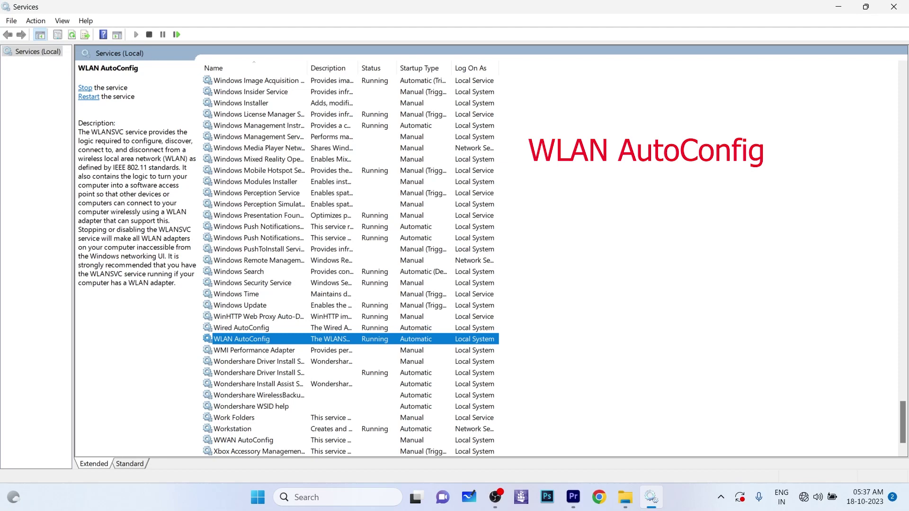
pyautogui.rightClick(376, 339)
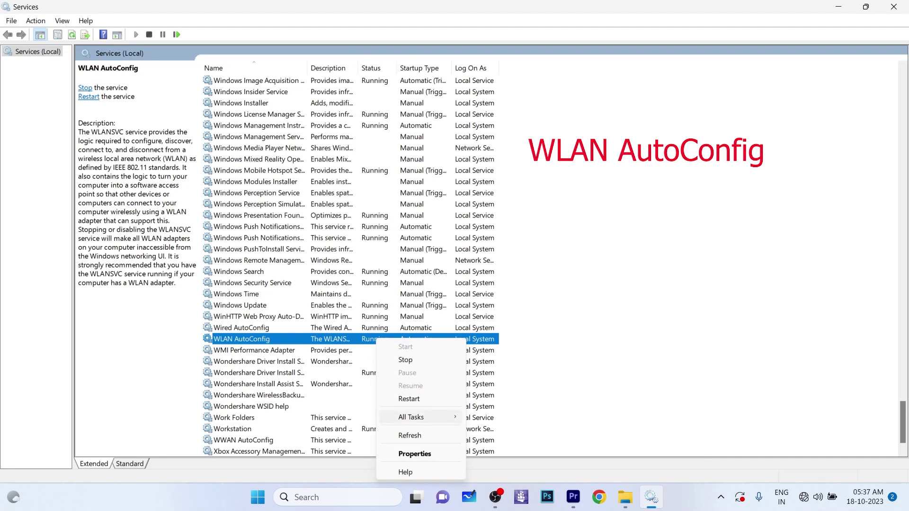
pyautogui.click(414, 454)
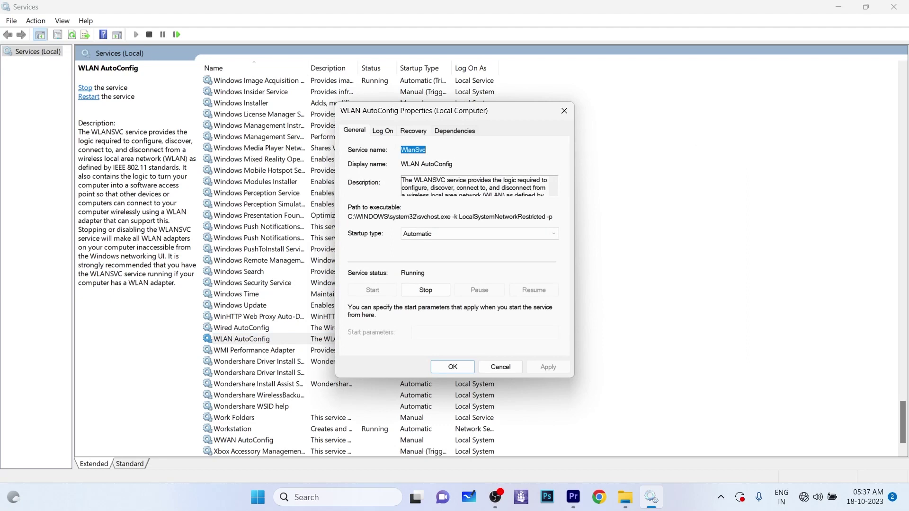
# - Keep WLAN AutoConfig's startup type on Automatic and close its properties
pyautogui.click(480, 234)
pyautogui.click(426, 248)
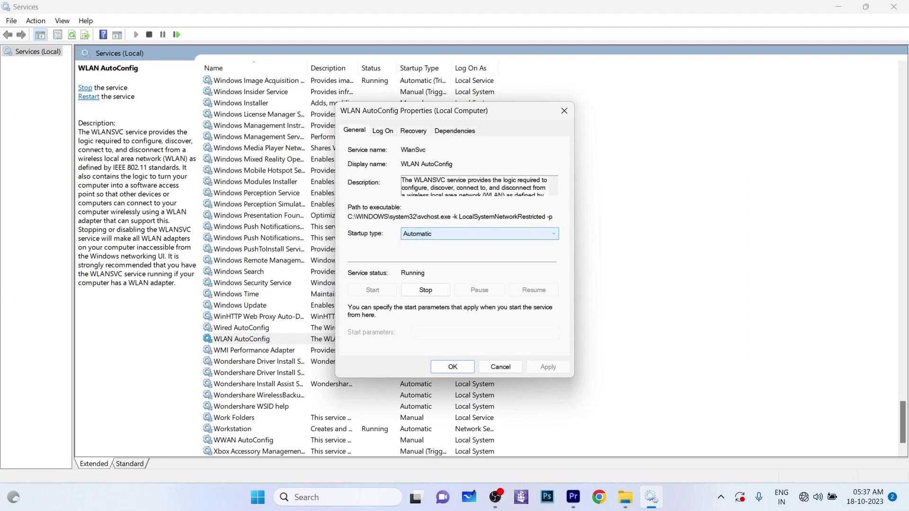
pyautogui.click(565, 111)
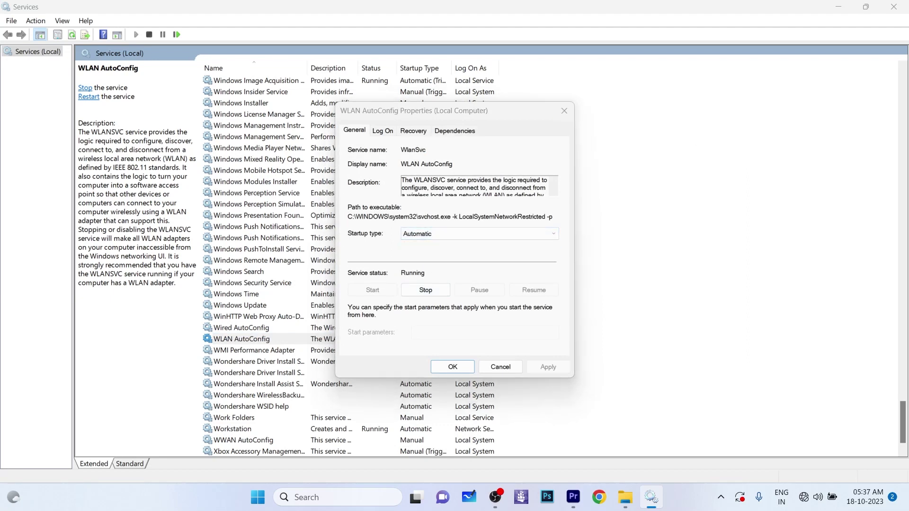
# - Restart WLAN AutoConfig by stopping it and then starting it again
pyautogui.rightClick(325, 338)
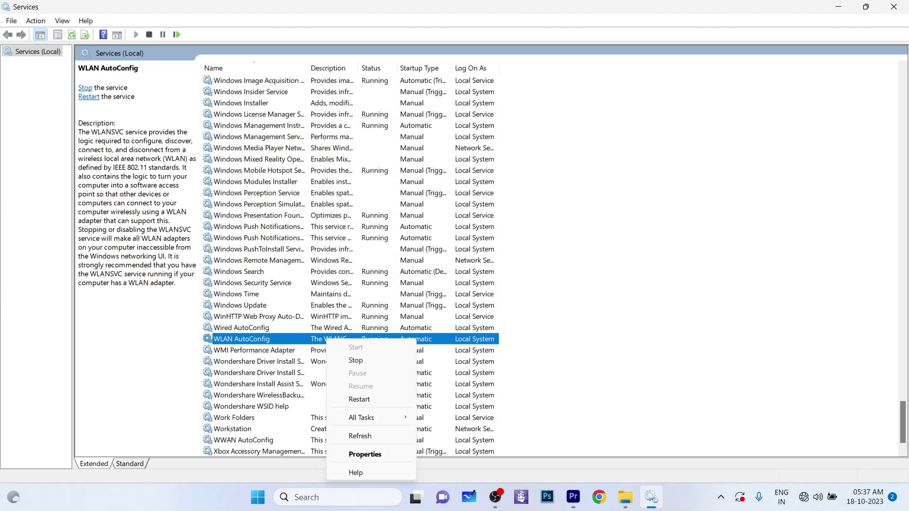
pyautogui.click(338, 360)
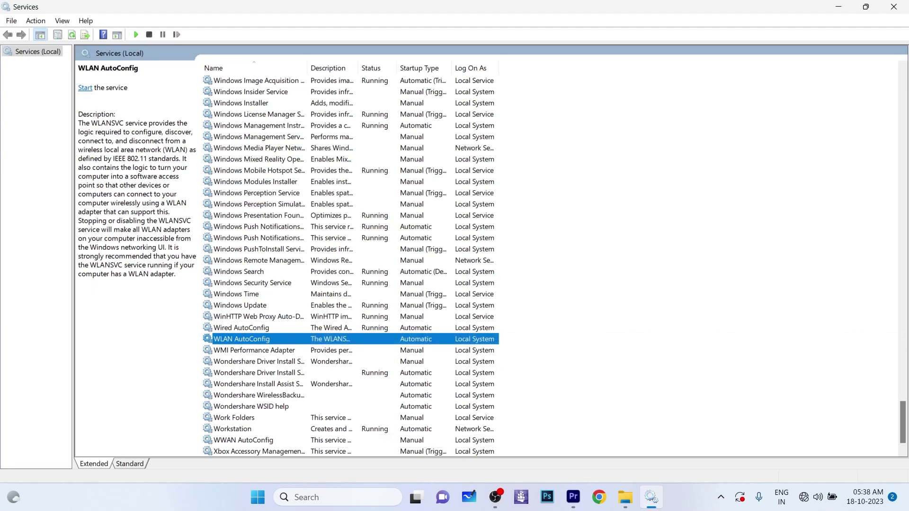
pyautogui.rightClick(348, 339)
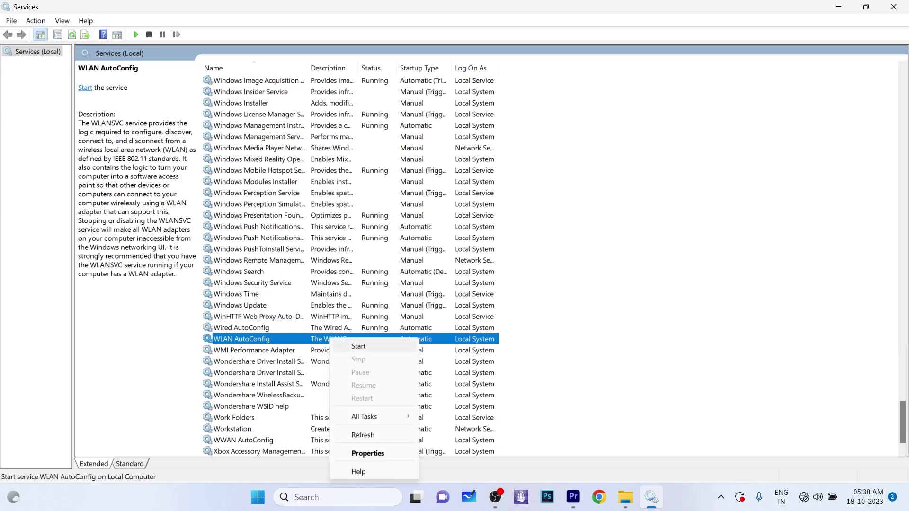
pyautogui.click(358, 346)
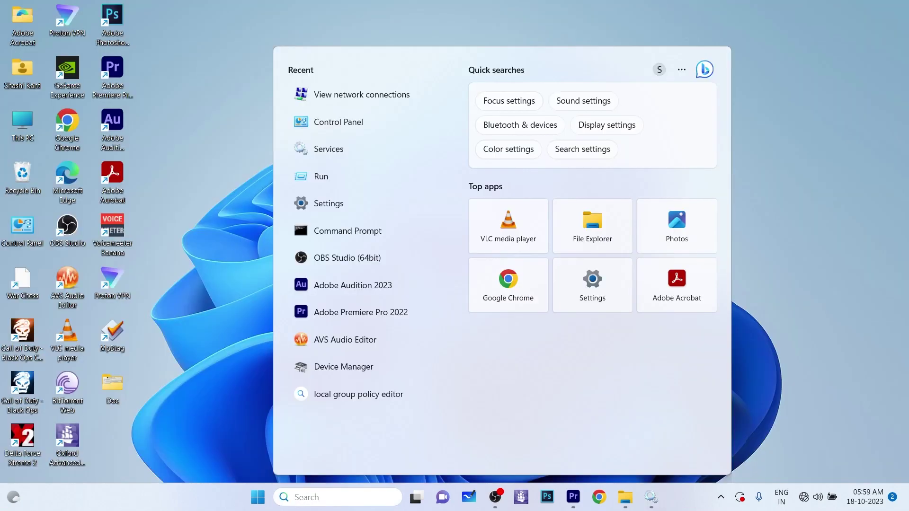
pyautogui.write('sett')
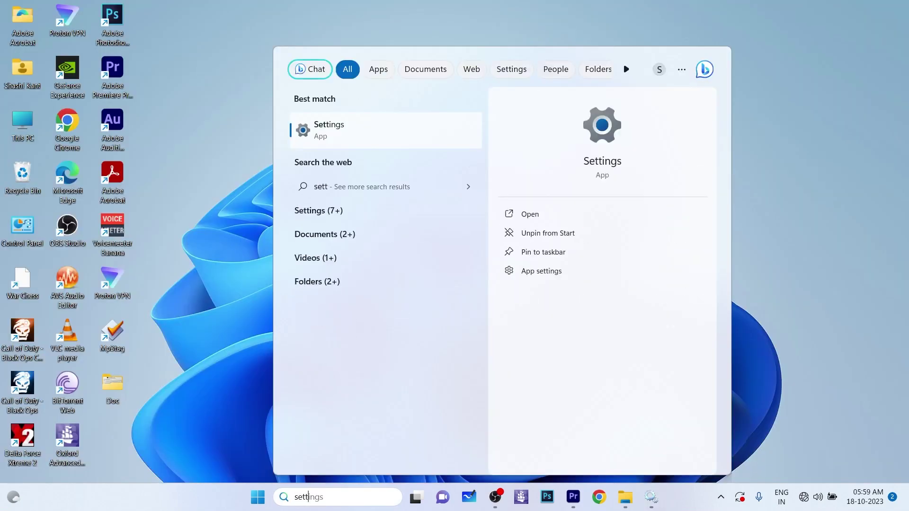
# - Close the Settings app and launch Control Panel from Windows search
pyautogui.press('Return')
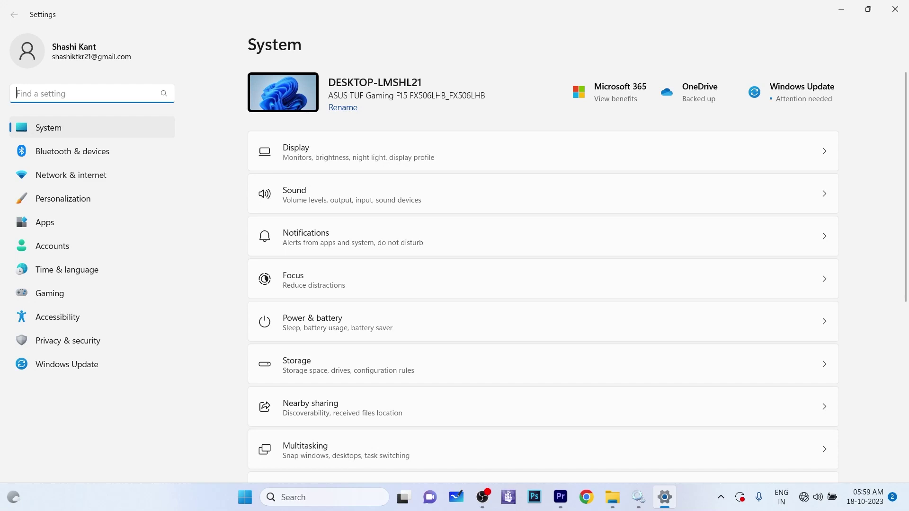
pyautogui.click(895, 10)
pyautogui.press('super+s')
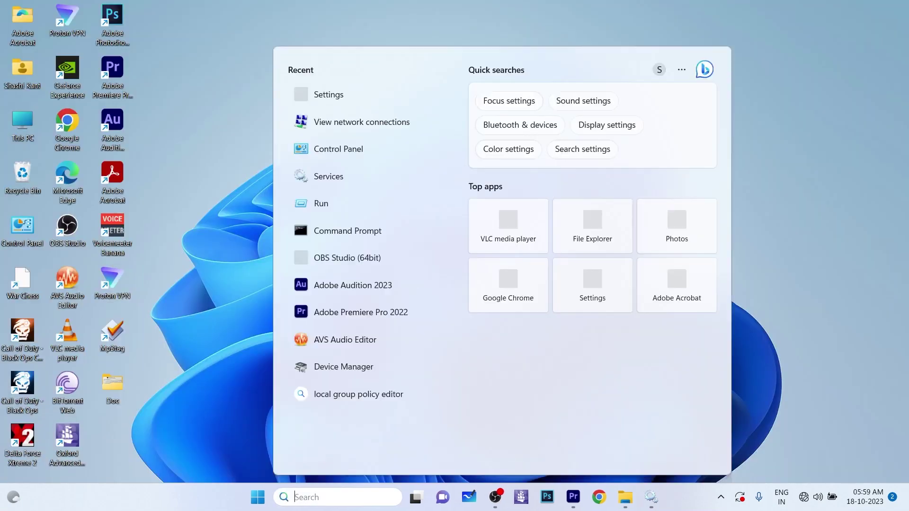
pyautogui.write('cont')
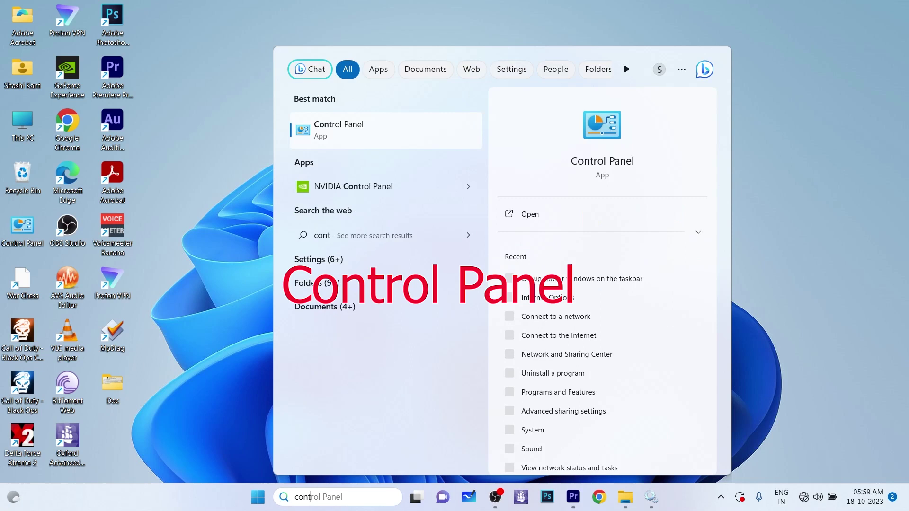
pyautogui.press('Return')
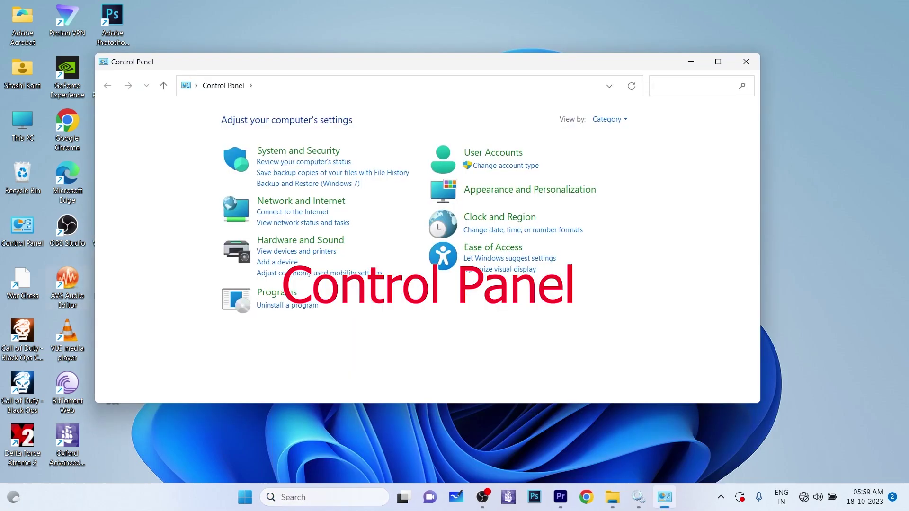
# - Go to Network and Sharing Center's adapter settings, where only the unplugged Ethernet adapter appears
pyautogui.click(301, 201)
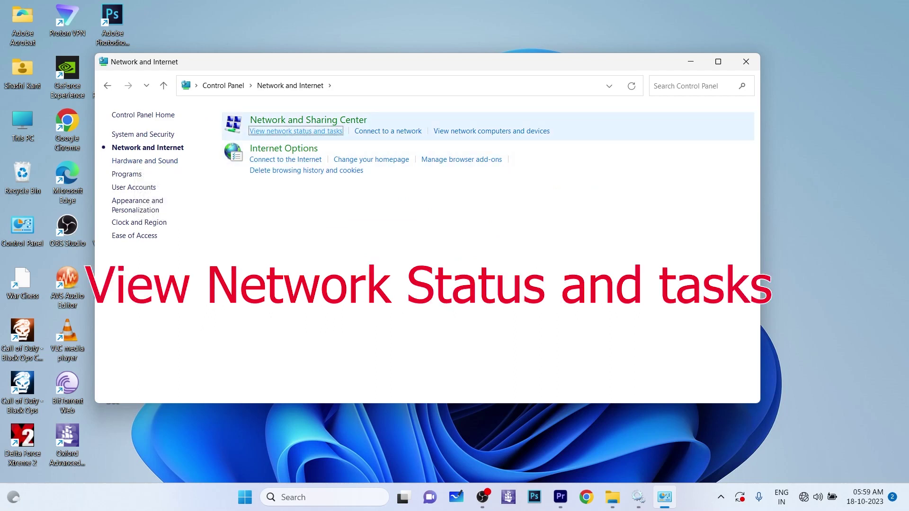
pyautogui.click(296, 131)
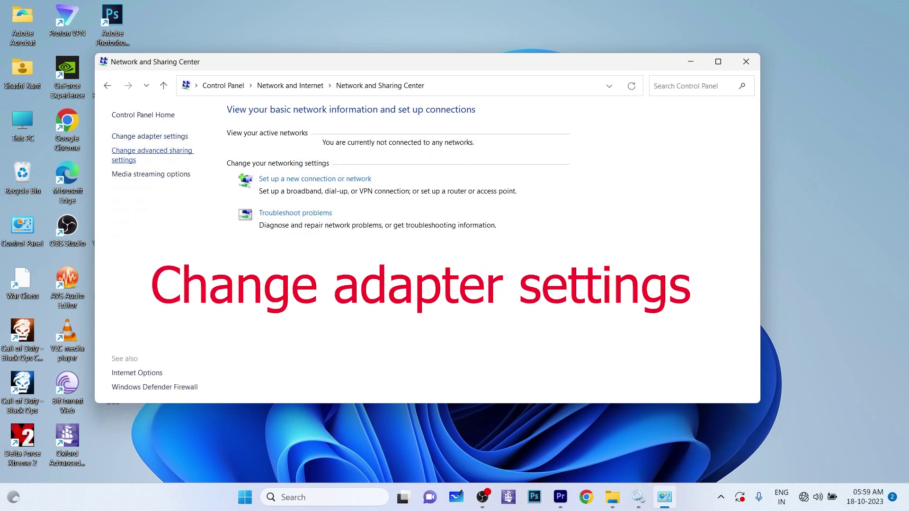
pyautogui.click(149, 136)
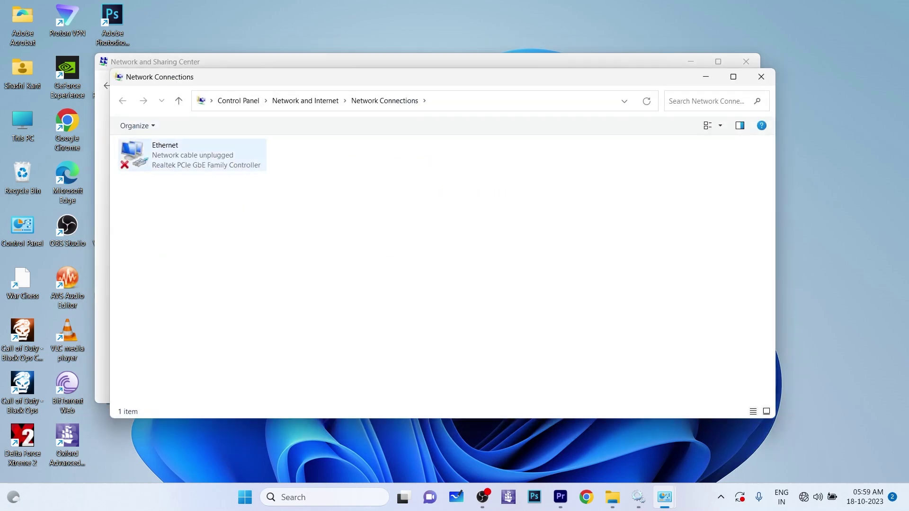
pyautogui.click(191, 154)
pyautogui.rightClick(359, 155)
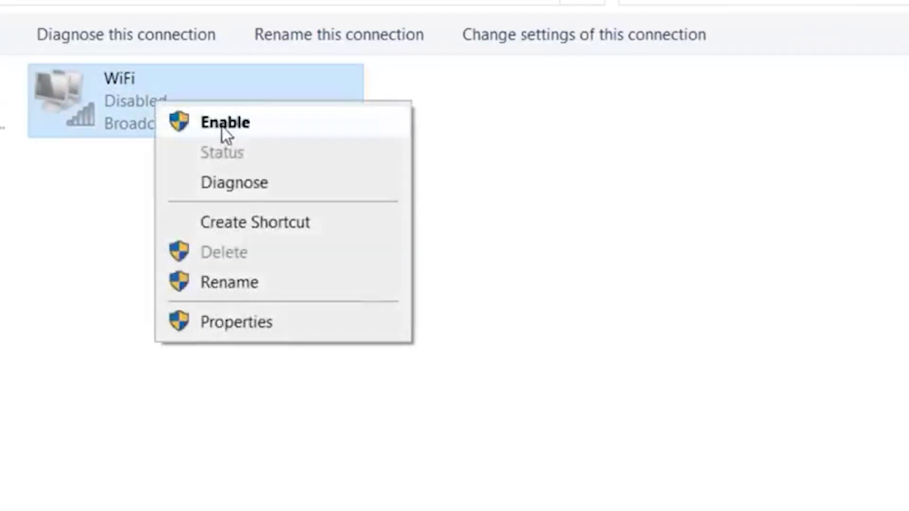
# - Enable, disable, then re-enable the WiFi adapter in Network Connections
pyautogui.click(222, 124)
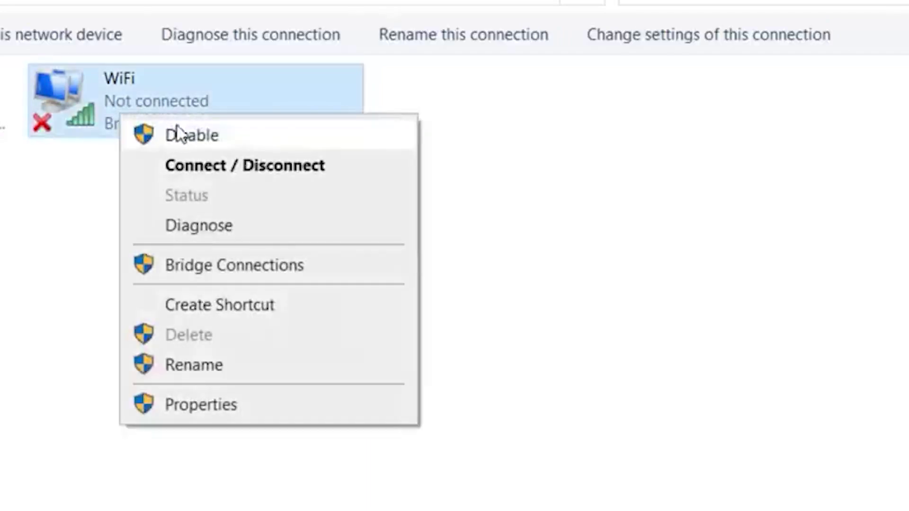
pyautogui.click(179, 135)
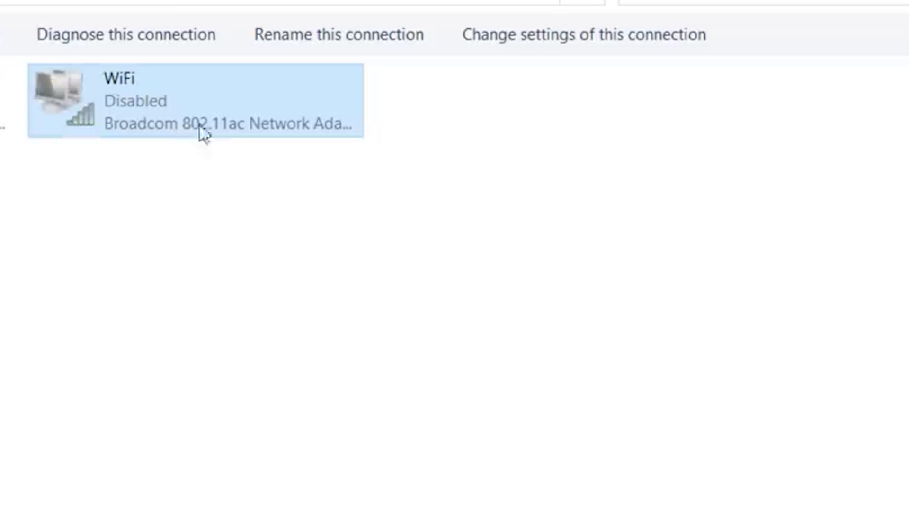
pyautogui.rightClick(184, 104)
pyautogui.click(206, 126)
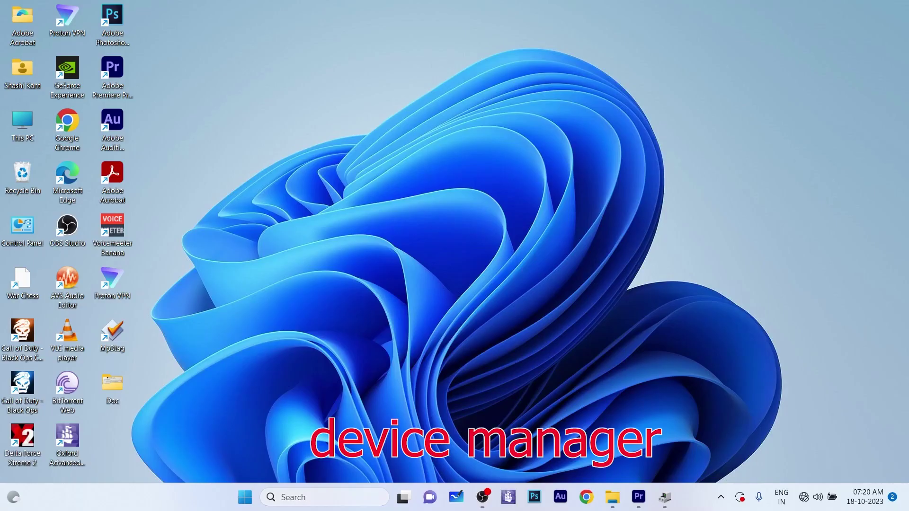
# - Open Device Manager and expand Network adapters to show the Broadcom 802.11ac adapter
pyautogui.press('super+s')
pyautogui.write('de')
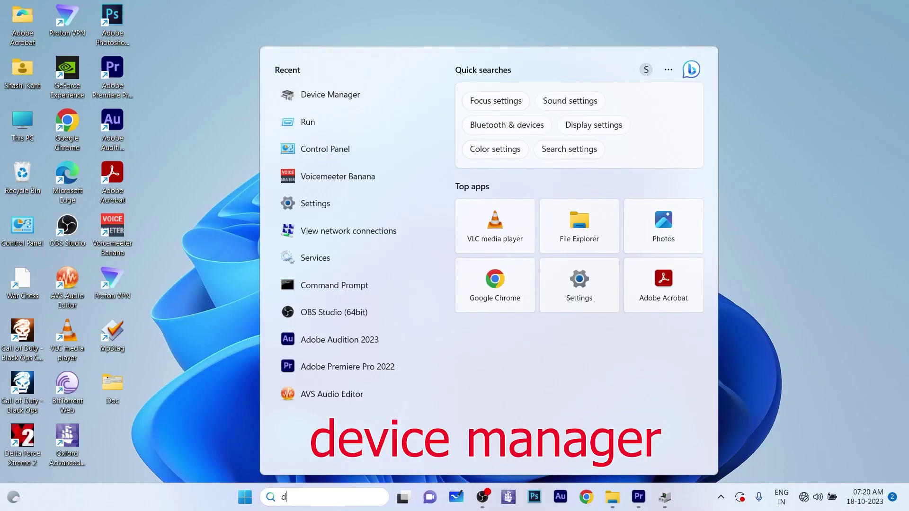
pyautogui.press('Return')
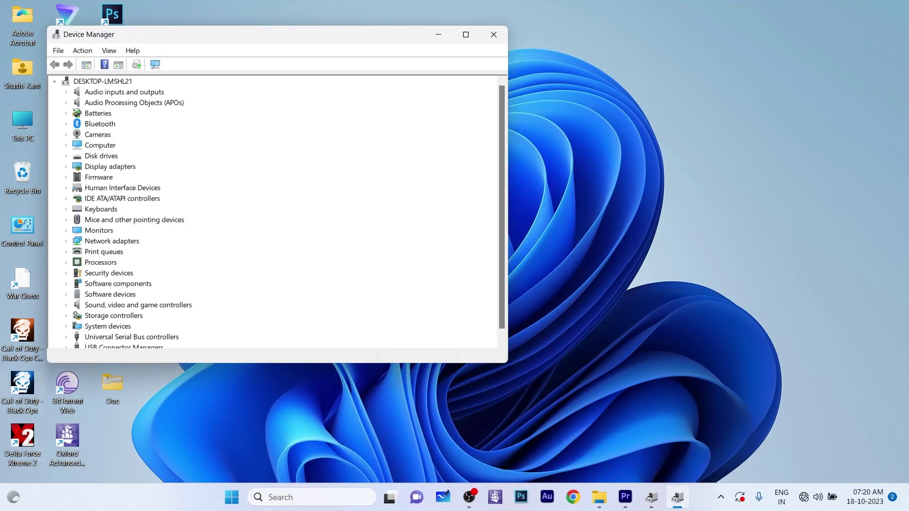
pyautogui.press('n')
pyautogui.press('Right')
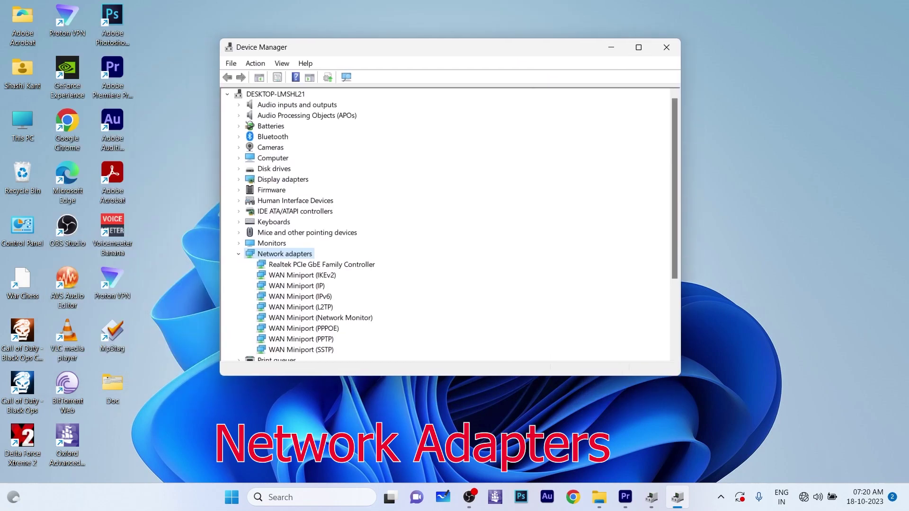
pyautogui.scroll(-2, 446, 226)
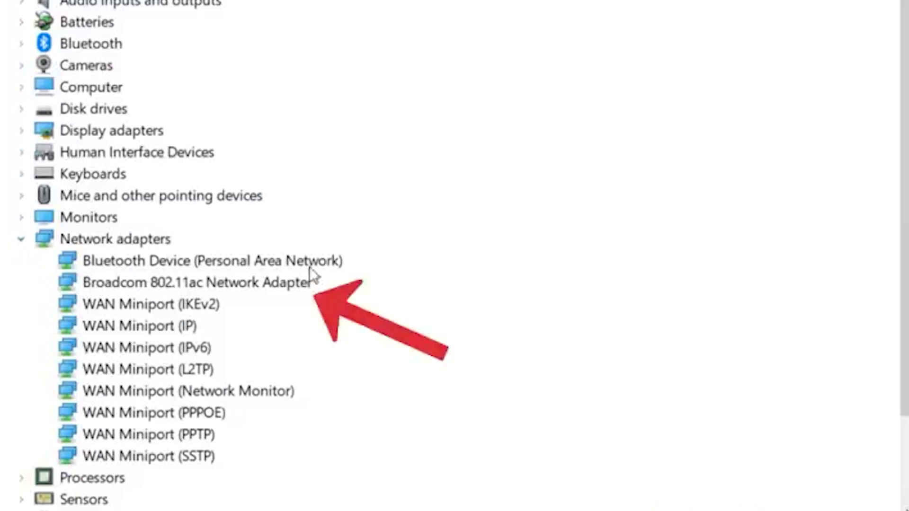
# - Install driver version 7.77.119.0 (21/04/2020) for the Broadcom 802.11ac adapter from drivers on this PC
pyautogui.click(234, 282)
pyautogui.rightClick(234, 283)
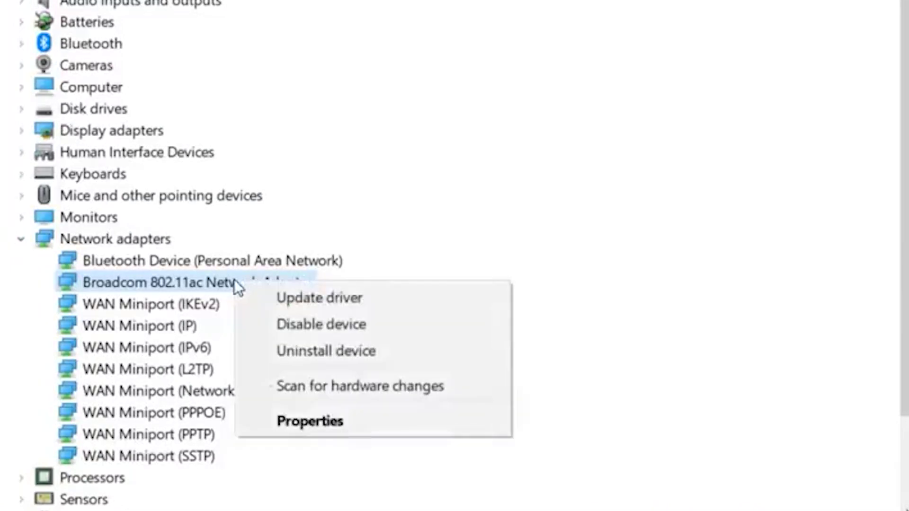
pyautogui.click(358, 299)
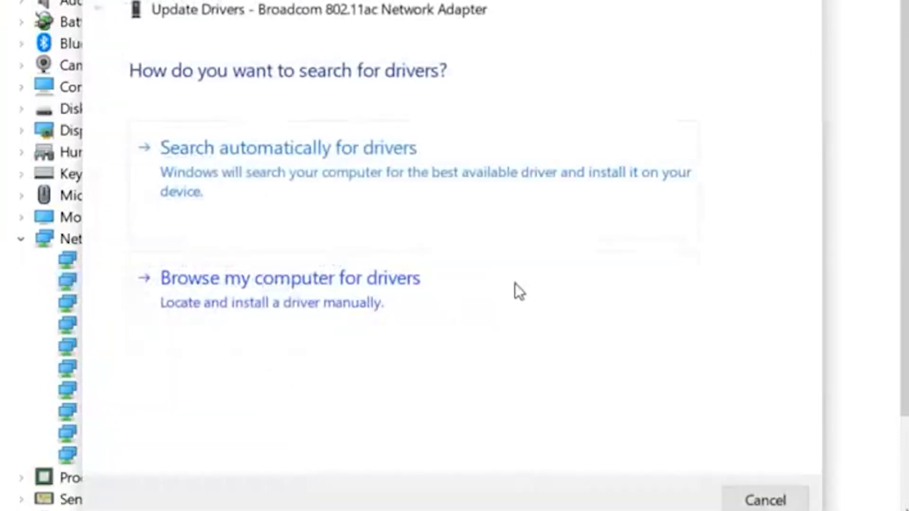
pyautogui.click(473, 285)
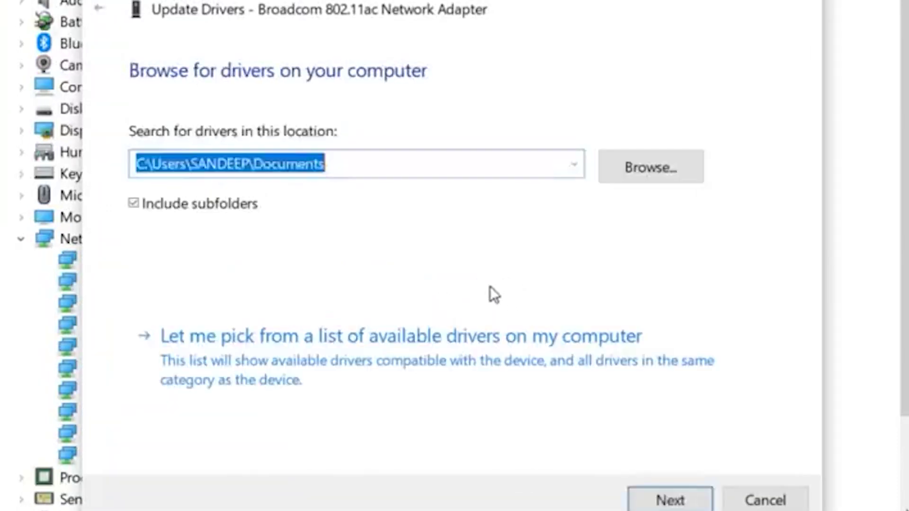
pyautogui.click(380, 359)
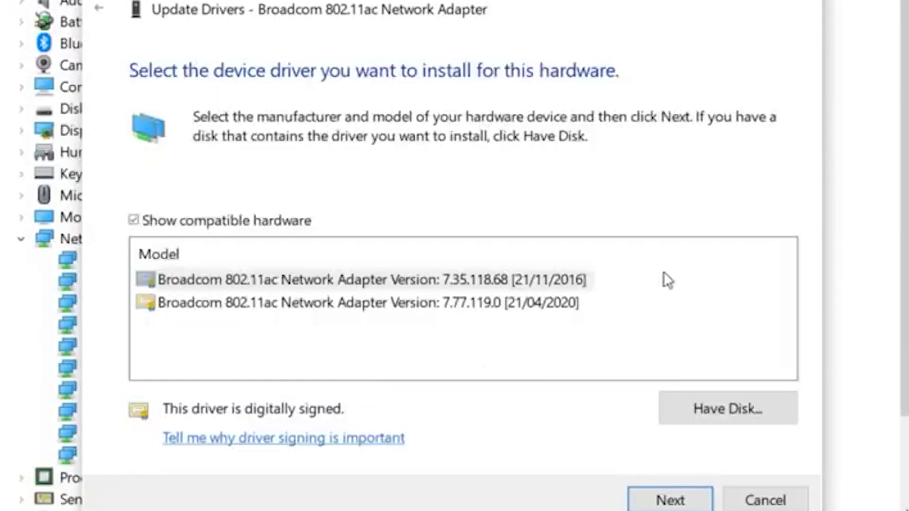
pyautogui.click(341, 304)
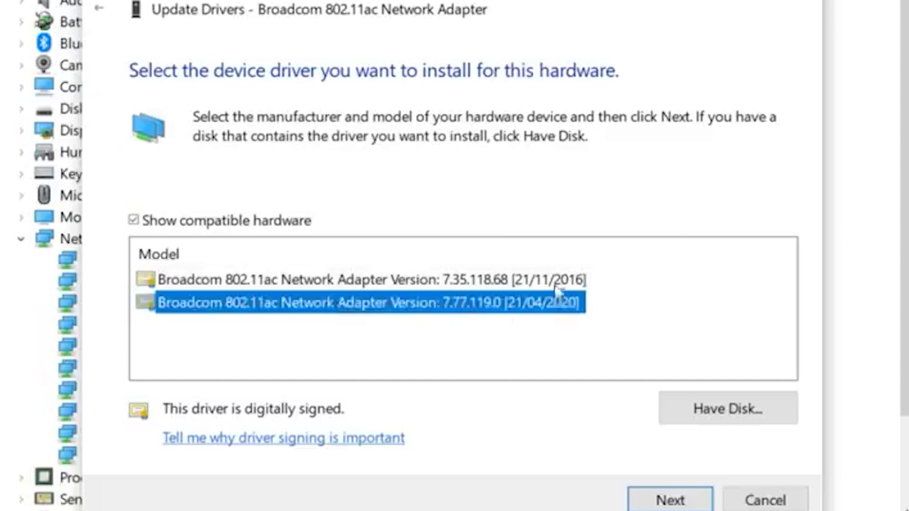
pyautogui.click(672, 501)
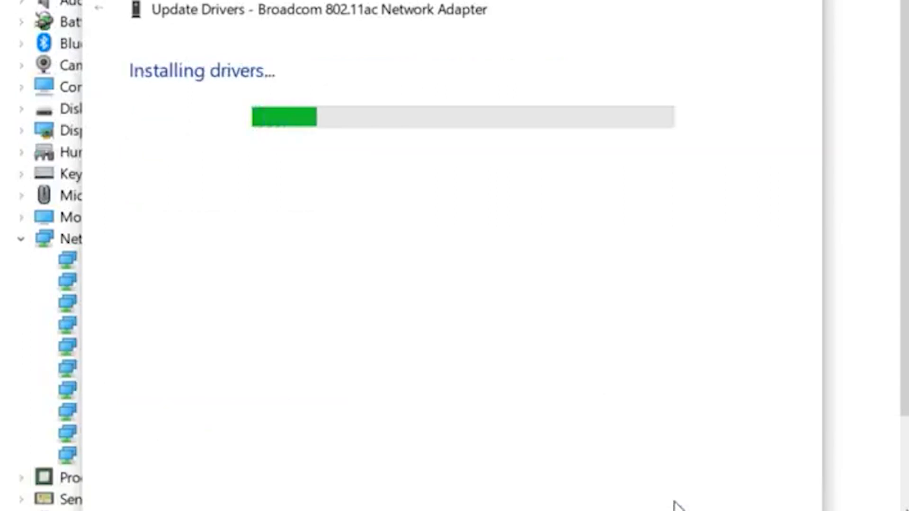
pyautogui.click(768, 500)
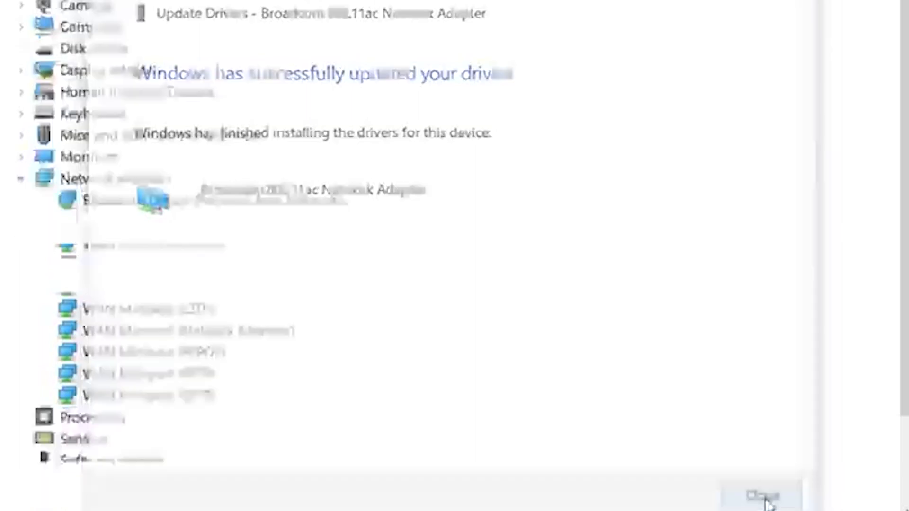
pyautogui.rightClick(281, 284)
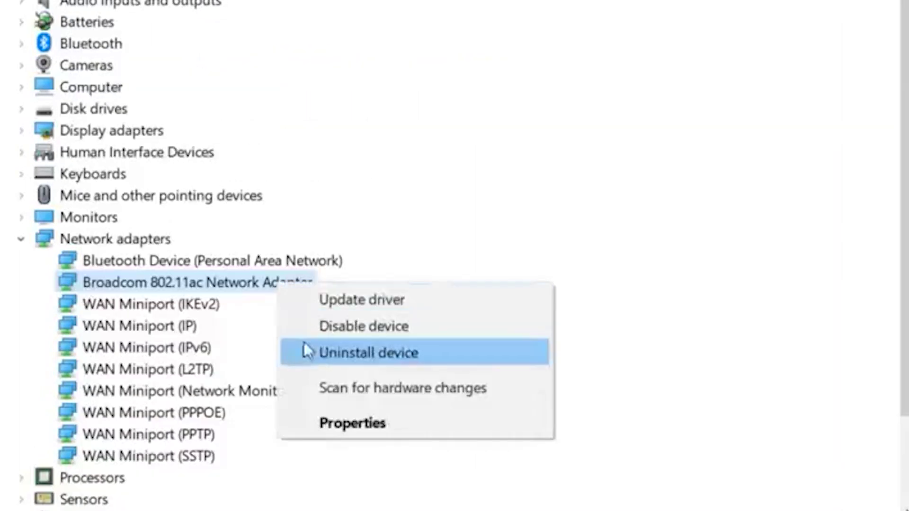
# - Uncheck 'Allow the computer to turn off this device to save power' for the Broadcom adapter and confirm
pyautogui.click(345, 429)
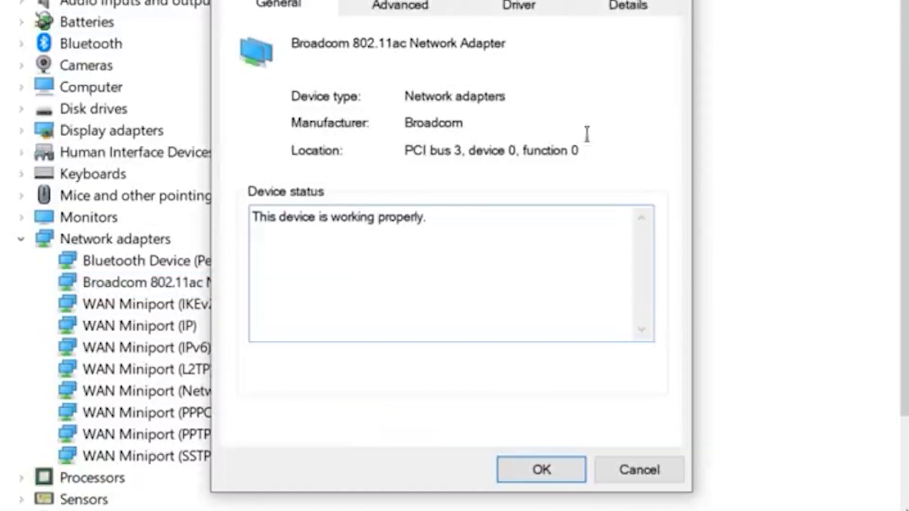
pyautogui.click(604, 2)
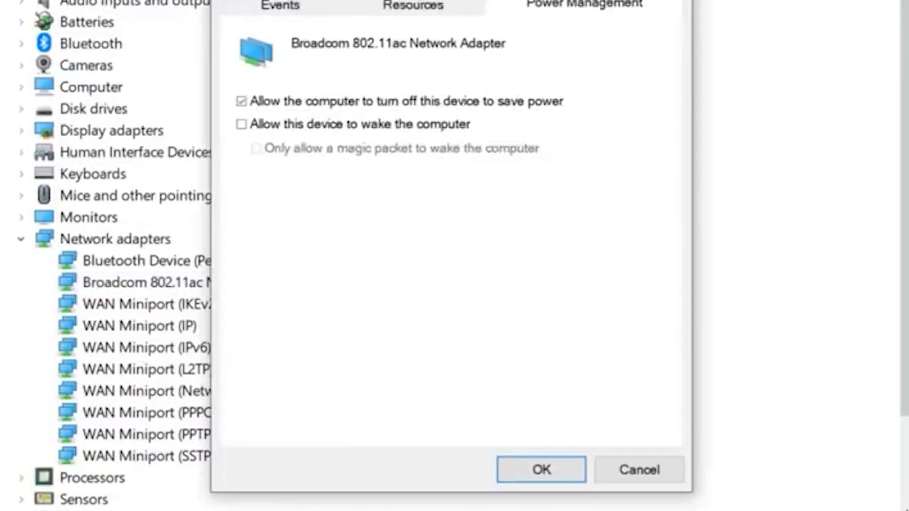
pyautogui.click(242, 102)
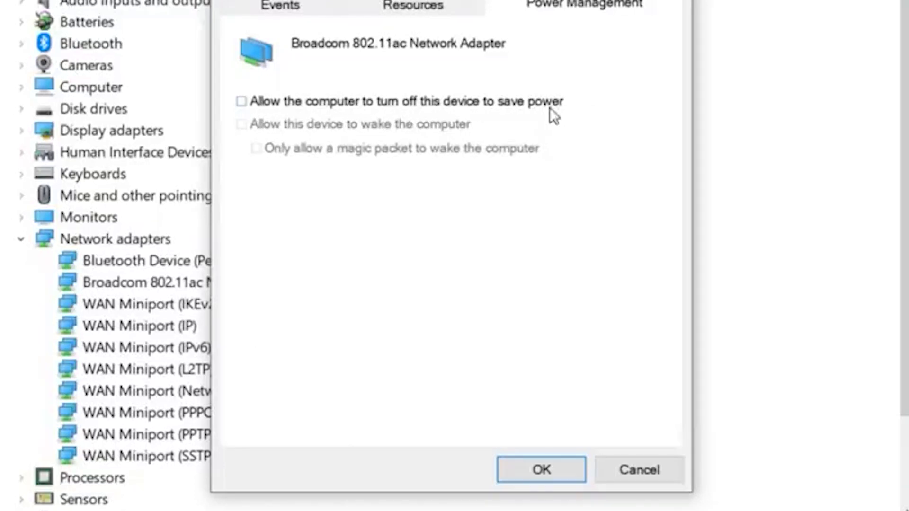
pyautogui.click(542, 472)
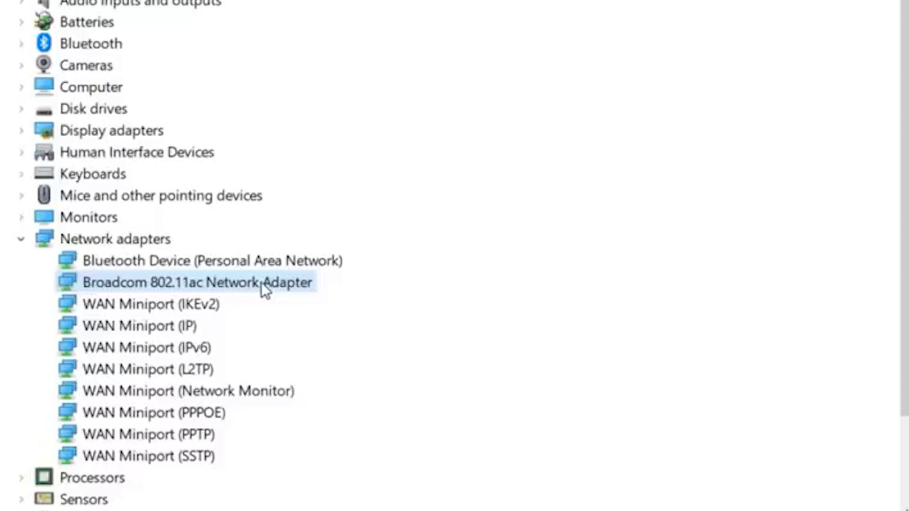
# - Uninstall the Broadcom 802.11ac Network Adapter, leaving the delete-driver option unchecked
pyautogui.rightClick(262, 282)
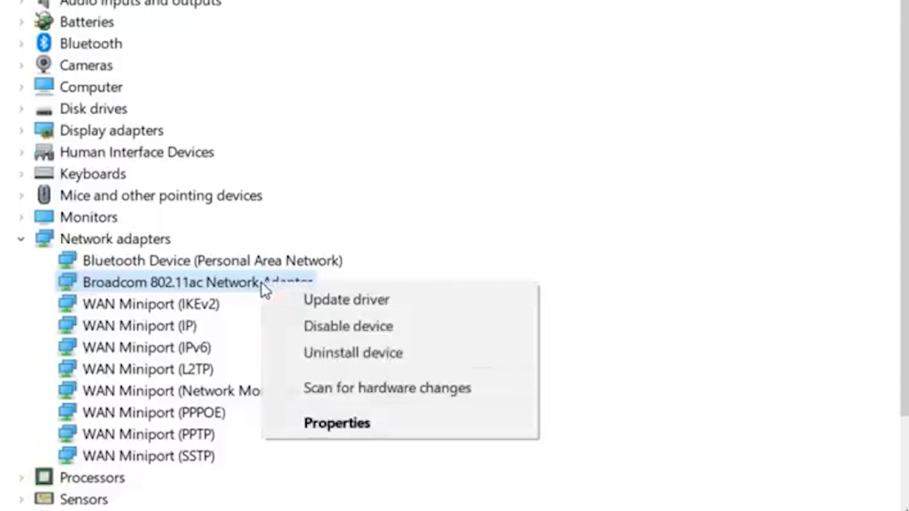
pyautogui.click(324, 360)
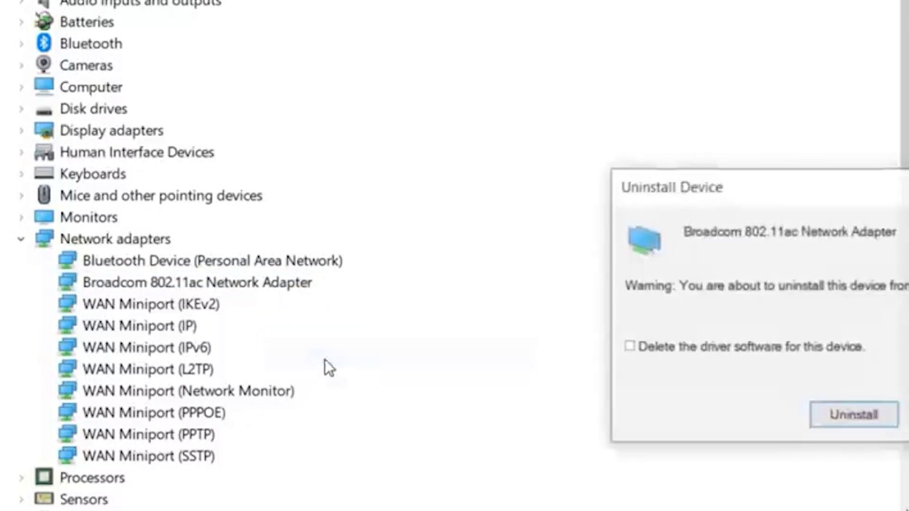
pyautogui.click(856, 419)
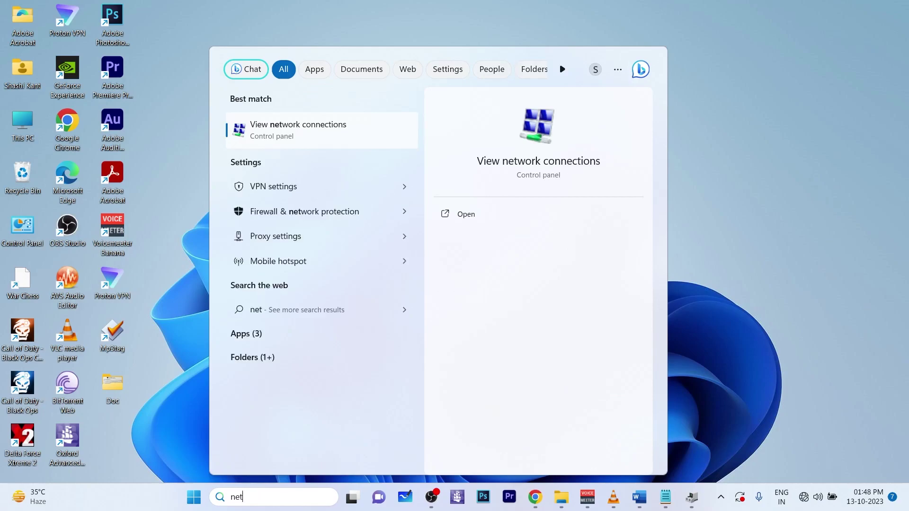
pyautogui.write('w')
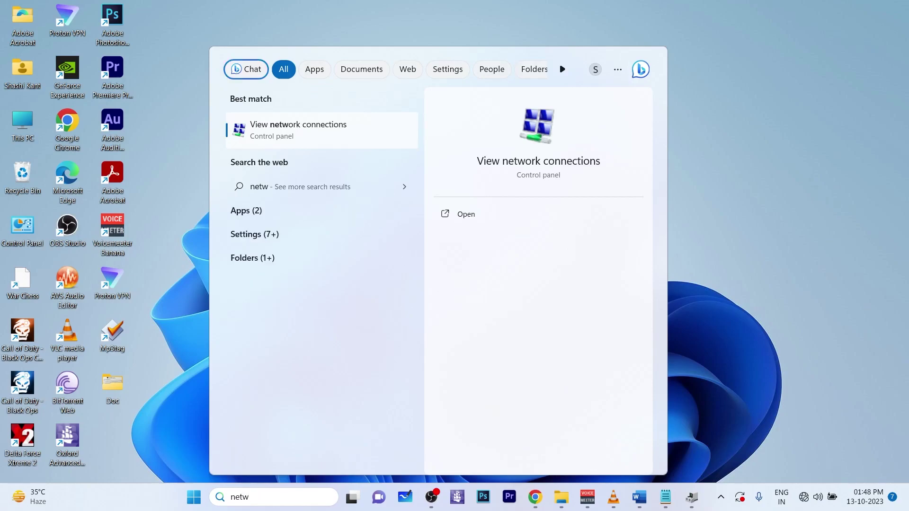
# - Check View network connections and the Network & internet Ethernet settings for Wi-Fi and connection status
pyautogui.press('Return')
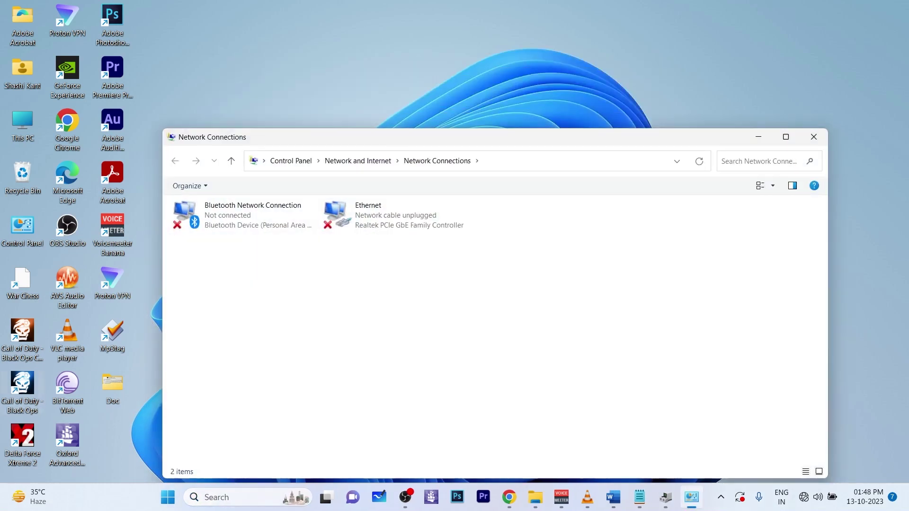
pyautogui.click(813, 137)
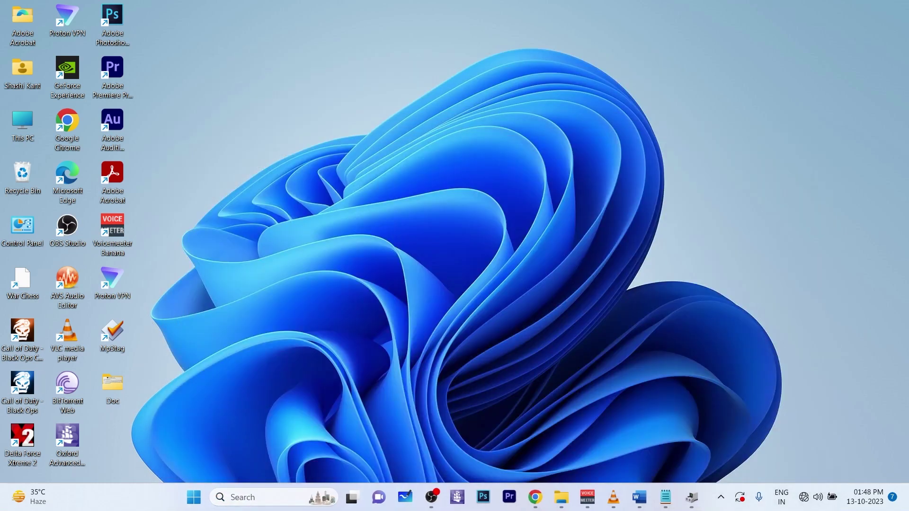
pyautogui.press('super+s')
pyautogui.write('sys')
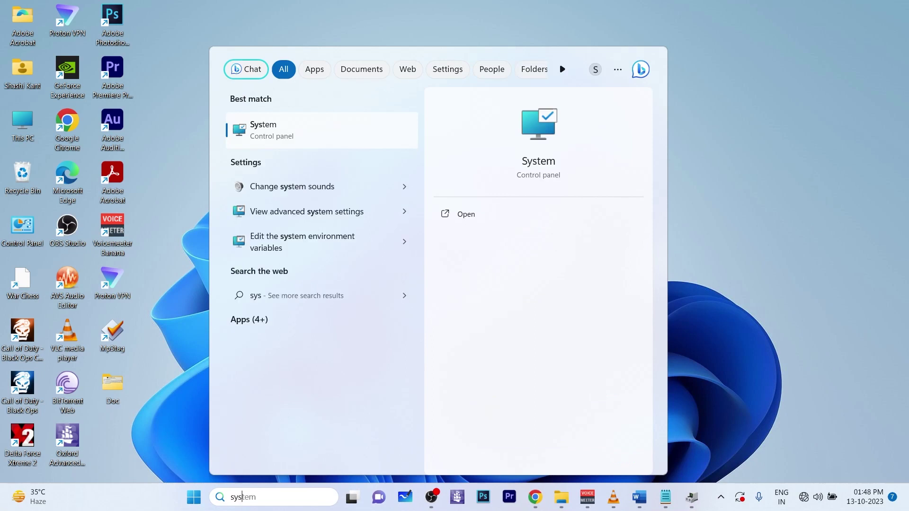
pyautogui.press('Return')
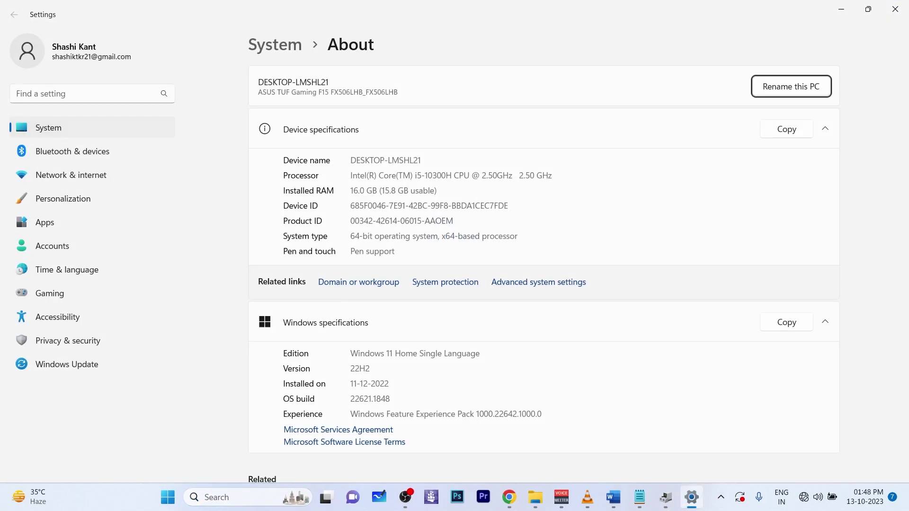
pyautogui.click(72, 175)
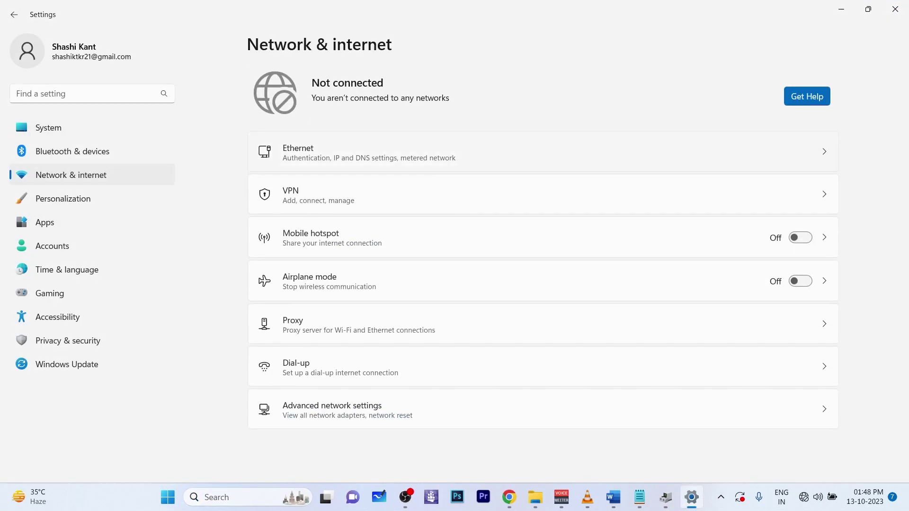
pyautogui.click(370, 152)
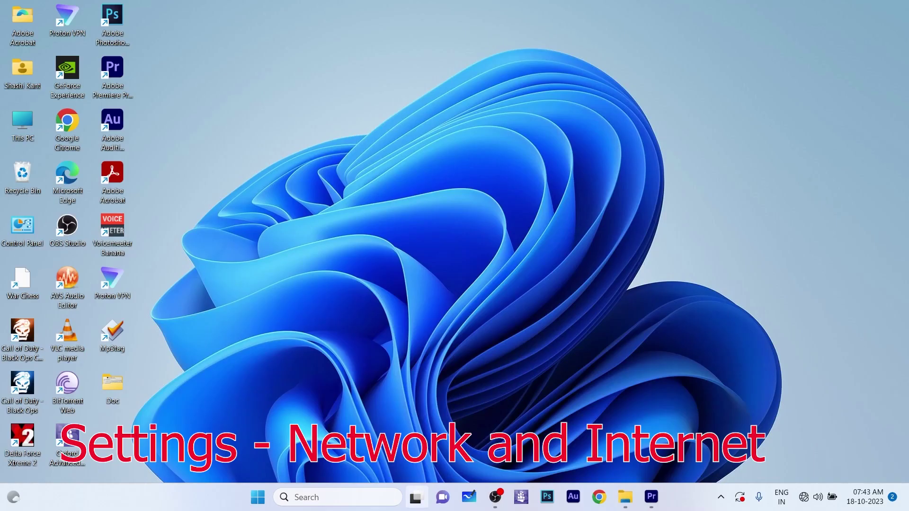
# - Open Settings from search and go to Network & internet, heading for Network reset
pyautogui.press('super+s')
pyautogui.write('s')
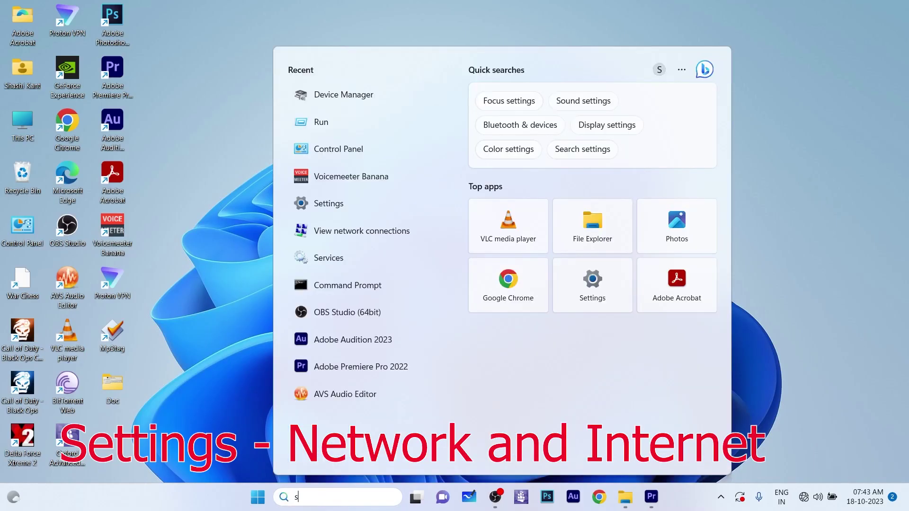
pyautogui.write('e')
pyautogui.press('Return')
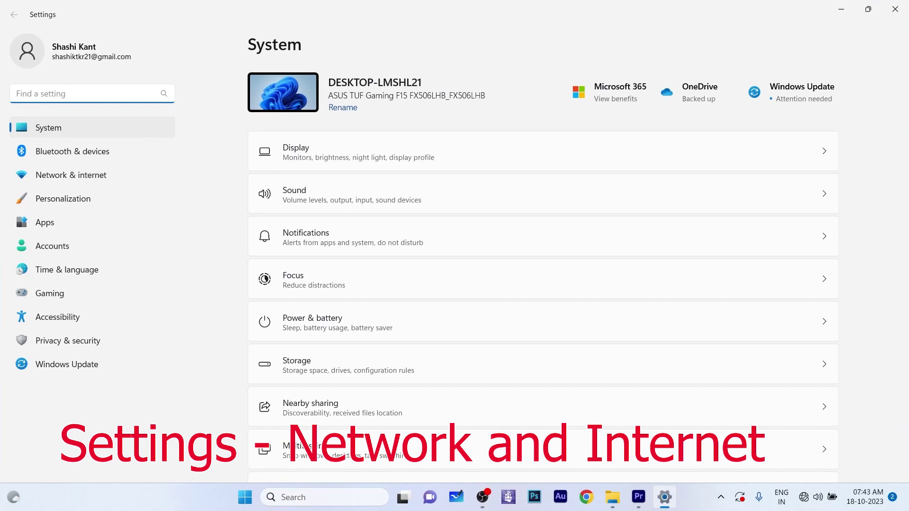
pyautogui.click(71, 175)
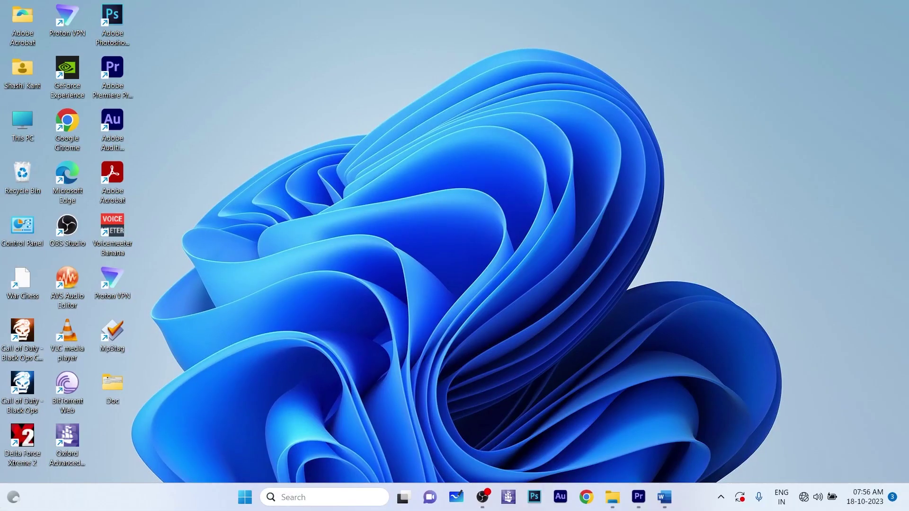
# - Launch Command Prompt as administrator from a 'cmd' taskbar search
pyautogui.press('super')
pyautogui.write('c')
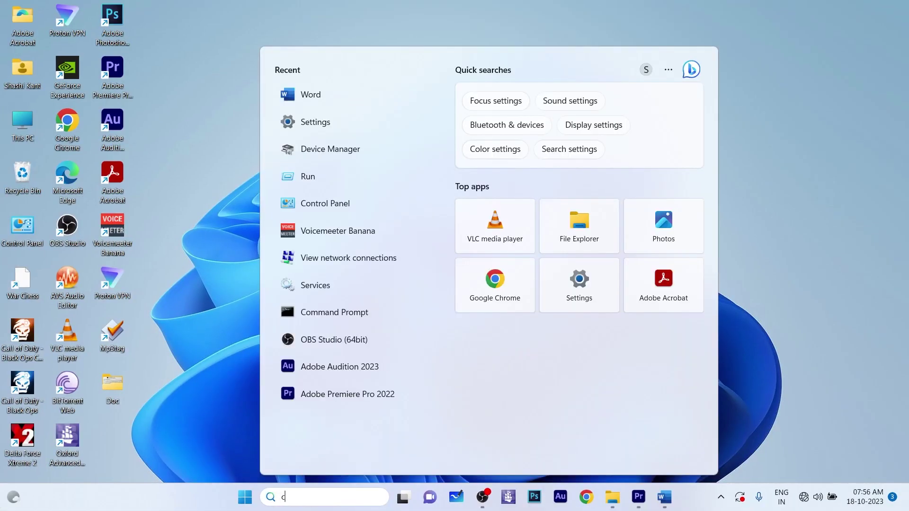
pyautogui.write('o')
pyautogui.press('BackSpace')
pyautogui.write('m')
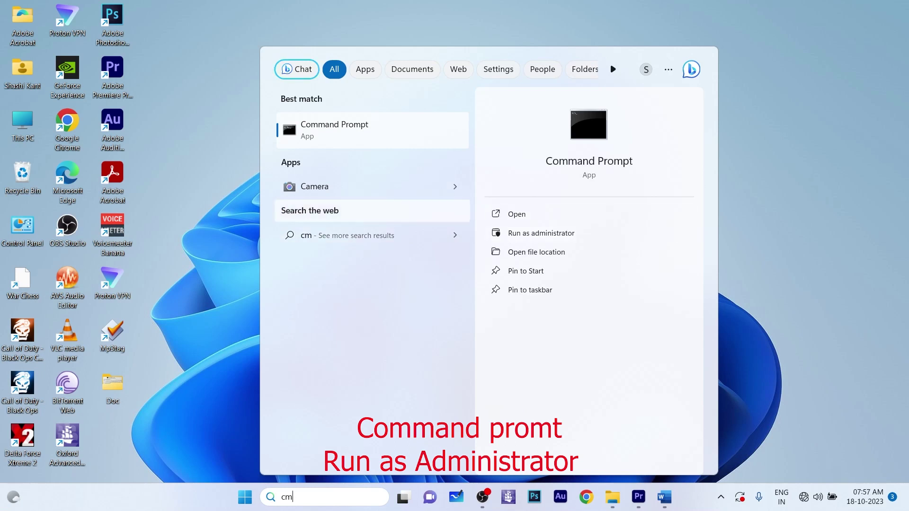
pyautogui.hotkey('shift', 'F10')
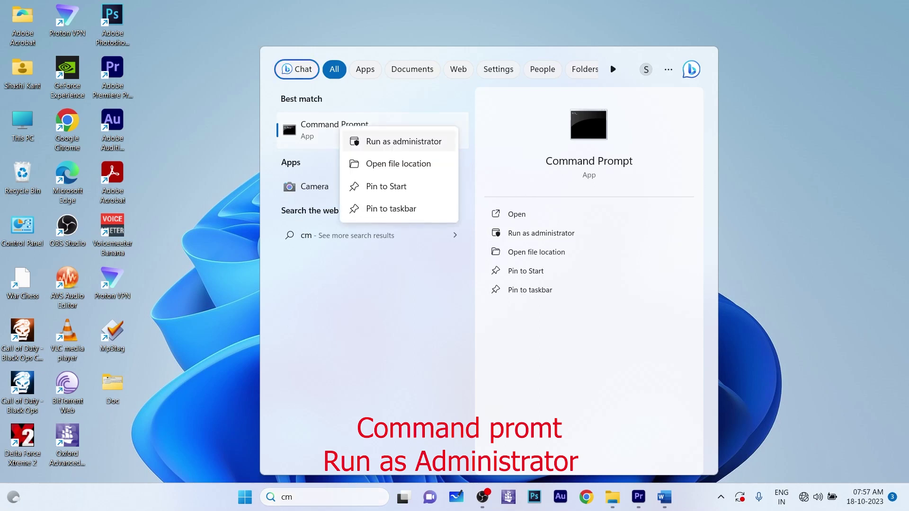
pyautogui.press('Return')
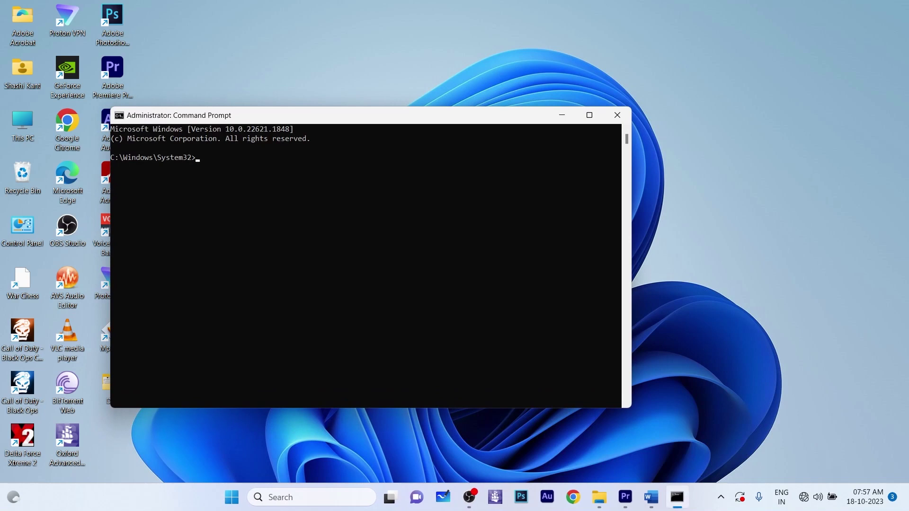
pyautogui.moveTo(650, 497)
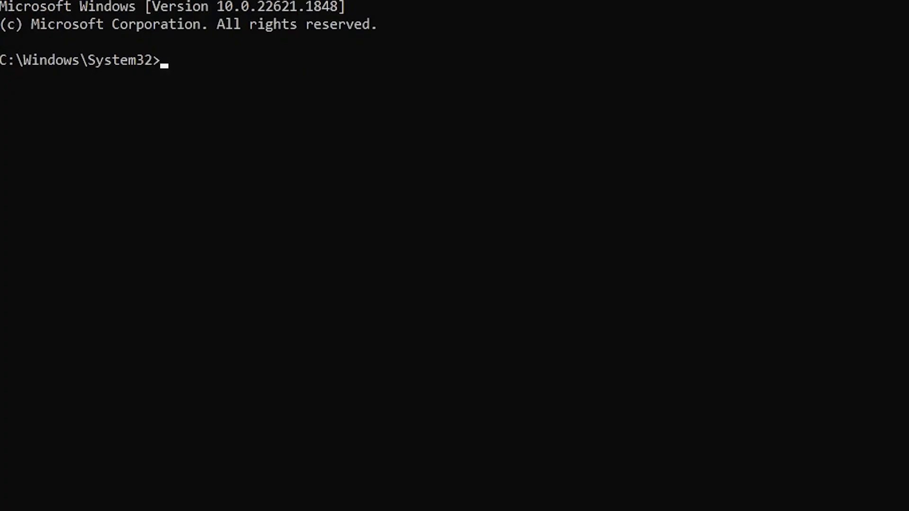
pyautogui.write('ne')
pyautogui.write('tsh')
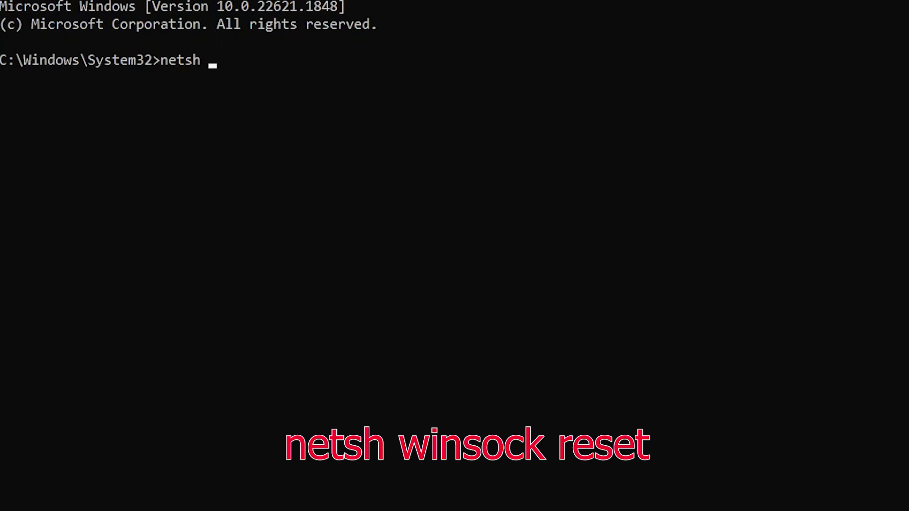
pyautogui.write(' winsoc')
pyautogui.write('k')
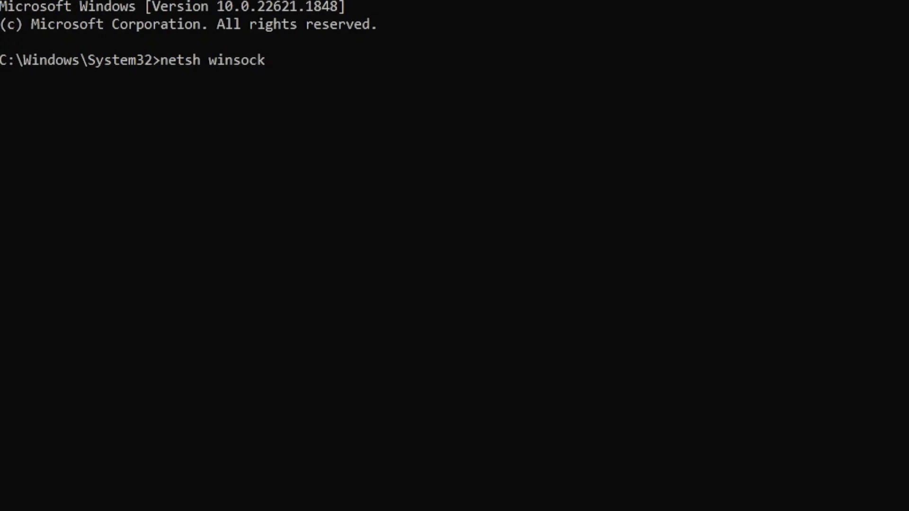
# - Run 'netsh winsock reset' in the elevated Command Prompt
pyautogui.press('BackSpace')
pyautogui.write('k res')
pyautogui.write('et')
pyautogui.press('Return')
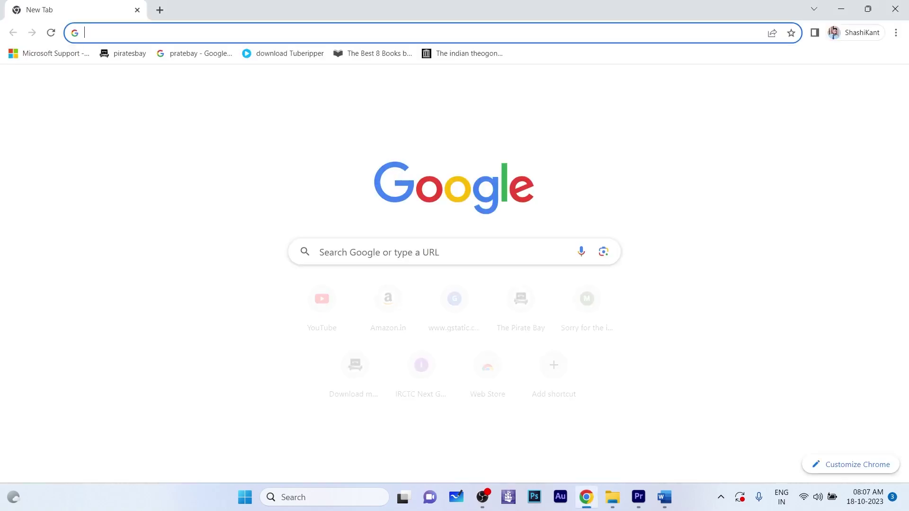
pyautogui.write('as')
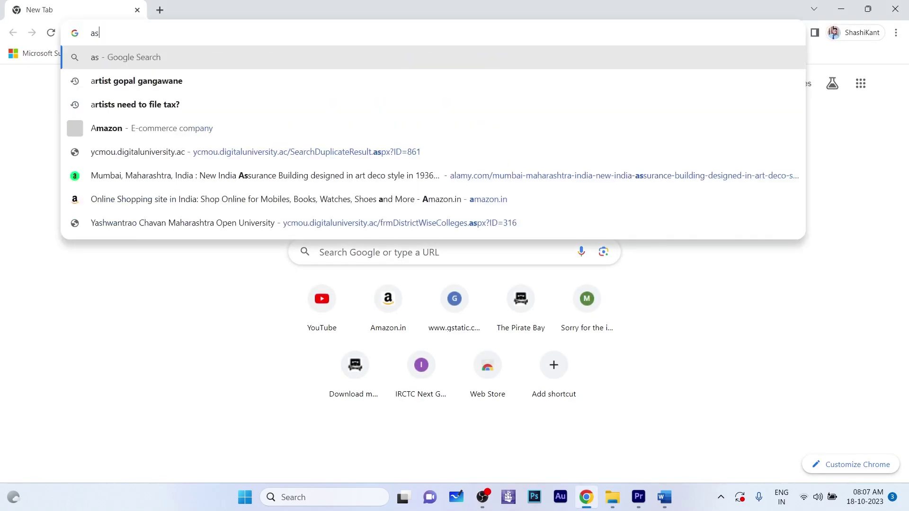
pyautogui.write('us ')
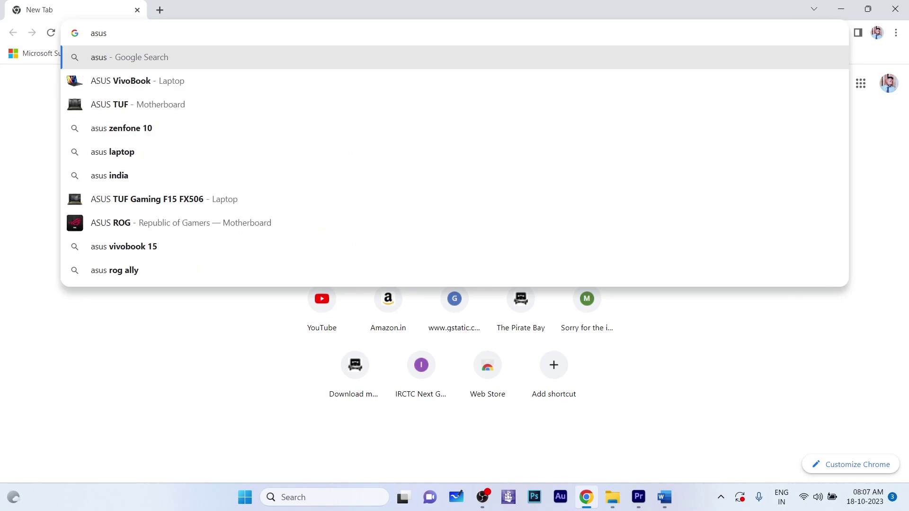
pyautogui.write('wifi')
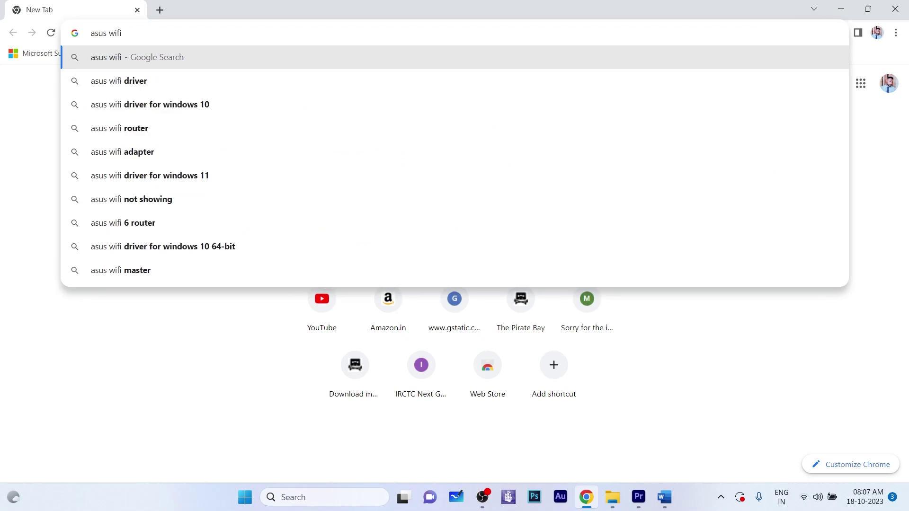
# - Search Google for 'asus wifi driver' using the omnibox suggestion
pyautogui.press('Down')
pyautogui.press('Return')
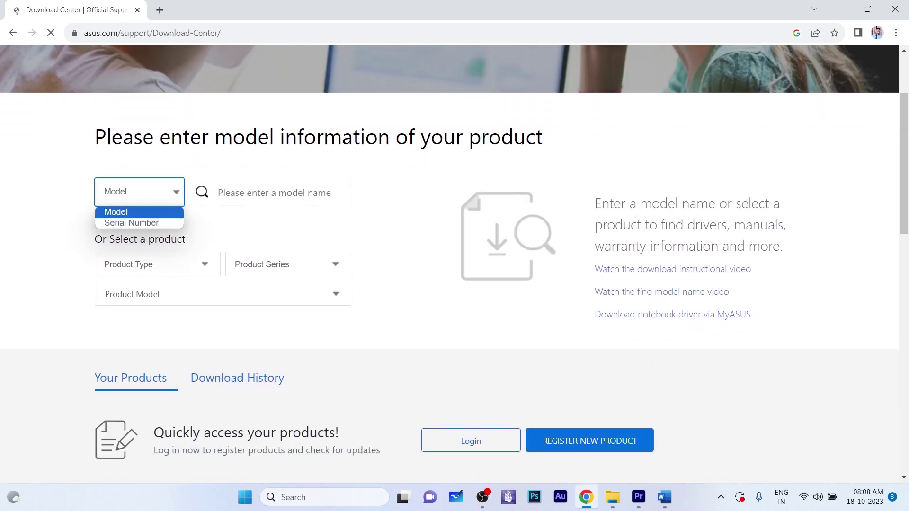
# - Look up 'f15' by Model and open the ASUS TUF Gaming F15 support page
pyautogui.click(131, 222)
pyautogui.click(139, 192)
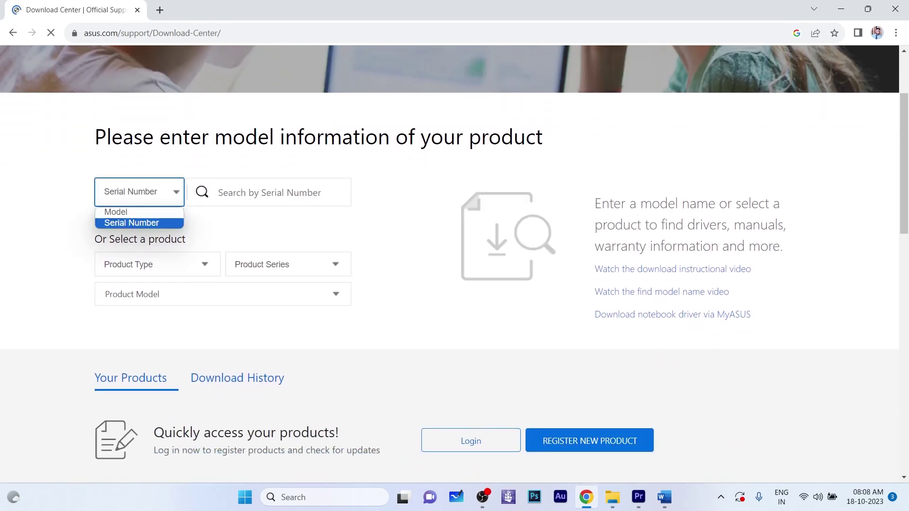
pyautogui.press('Up')
pyautogui.press('Return')
pyautogui.write('f15')
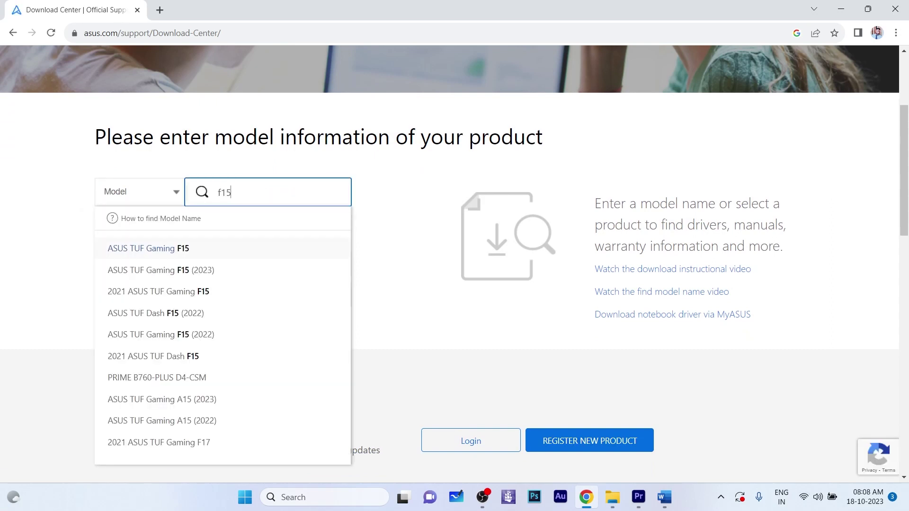
pyautogui.click(148, 248)
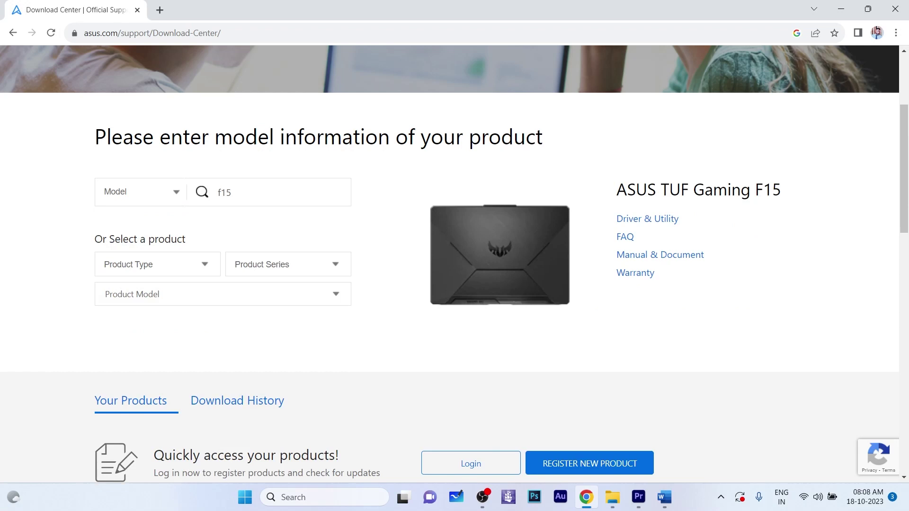
pyautogui.scroll(-1, 455, 270)
pyautogui.scroll(-3, 454, 270)
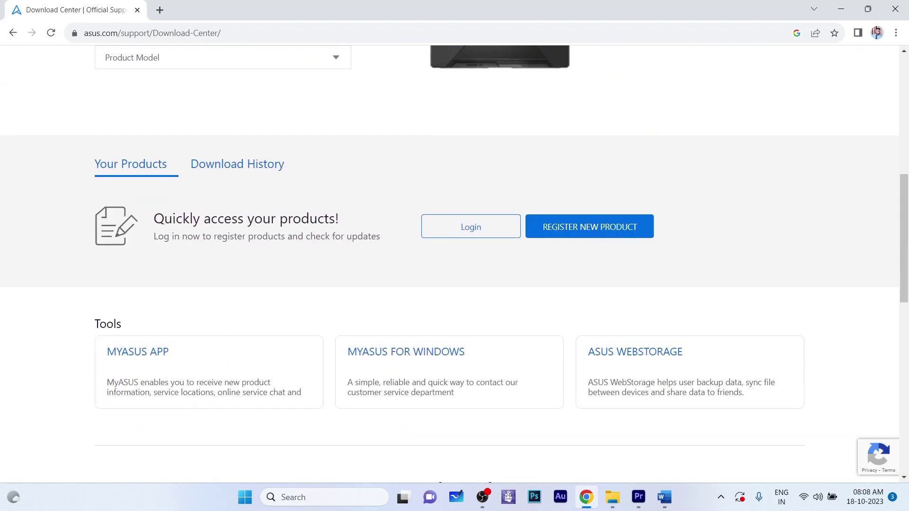
pyautogui.scroll(4, 455, 270)
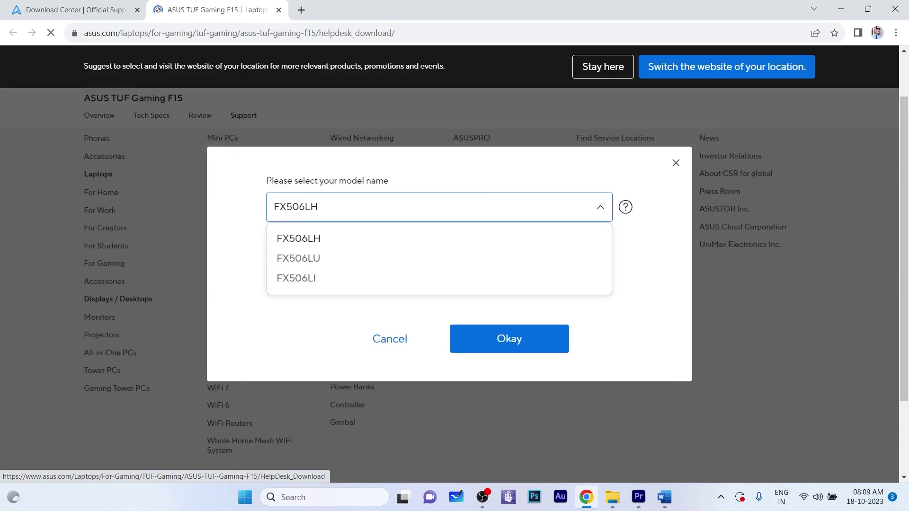
# - Select model FX506LU and begin choosing the operating system for its downloads
pyautogui.click(299, 258)
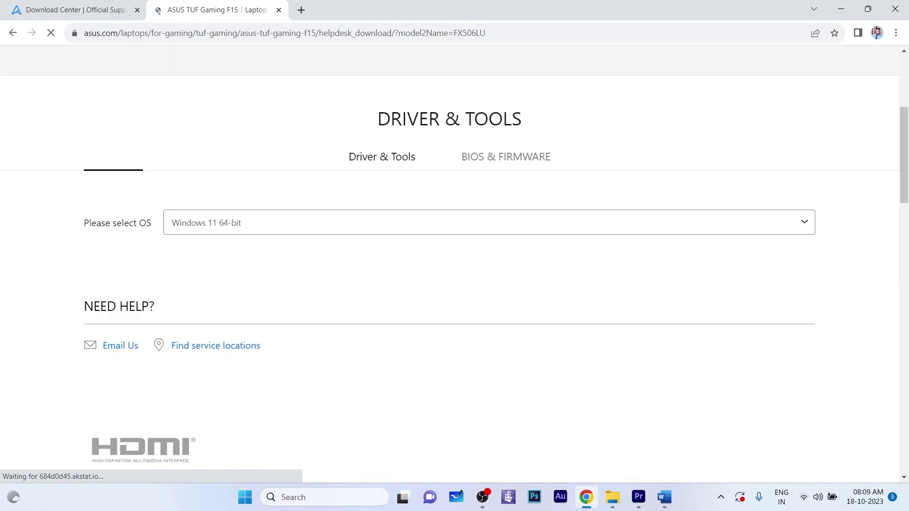
pyautogui.click(489, 222)
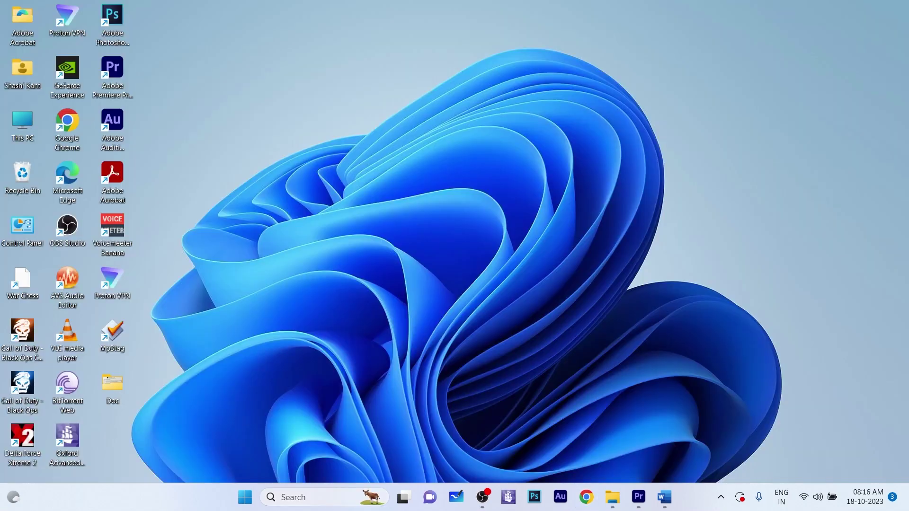
# - Launch System Configuration by entering msconfig in the Run dialog
pyautogui.click(282, 496)
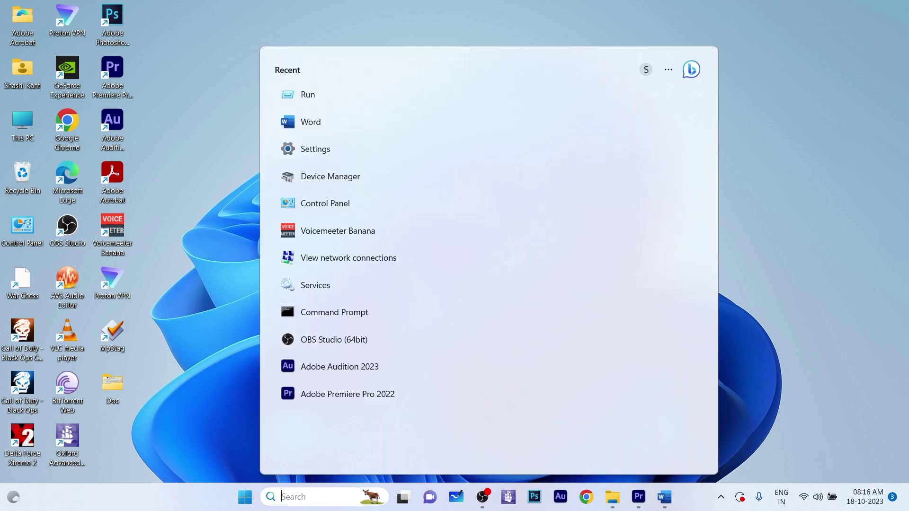
pyautogui.write('ru')
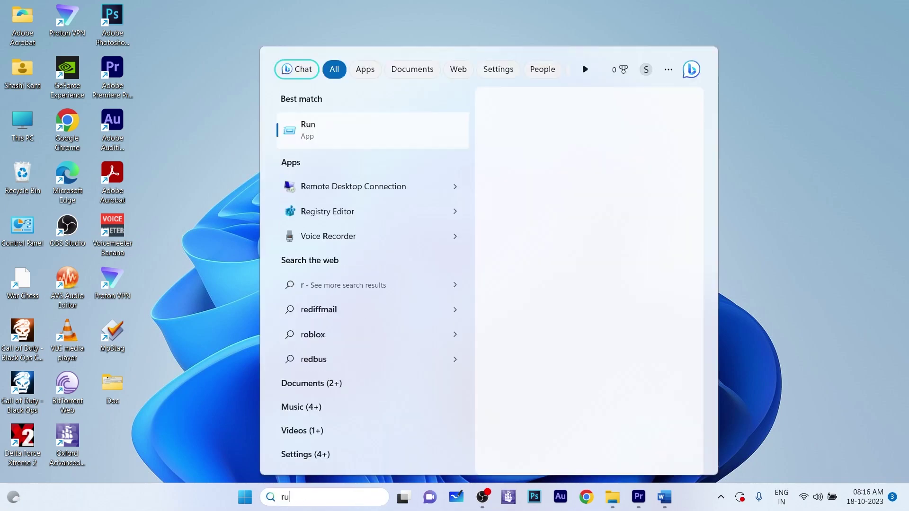
pyautogui.write('n')
pyautogui.press('Return')
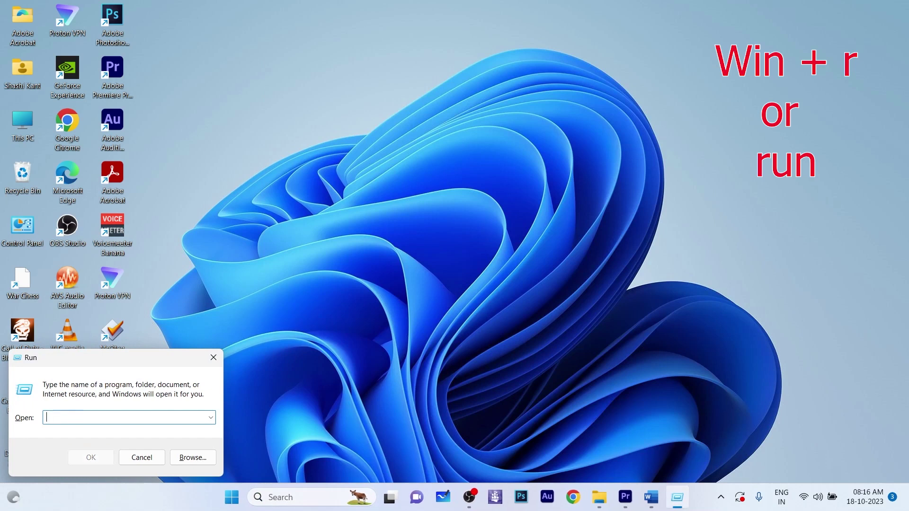
pyautogui.write('msconfig')
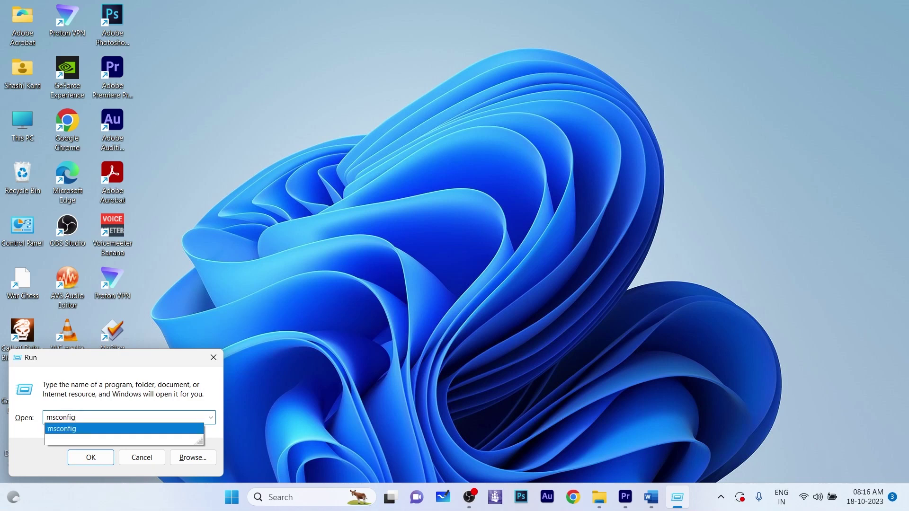
pyautogui.press('Return')
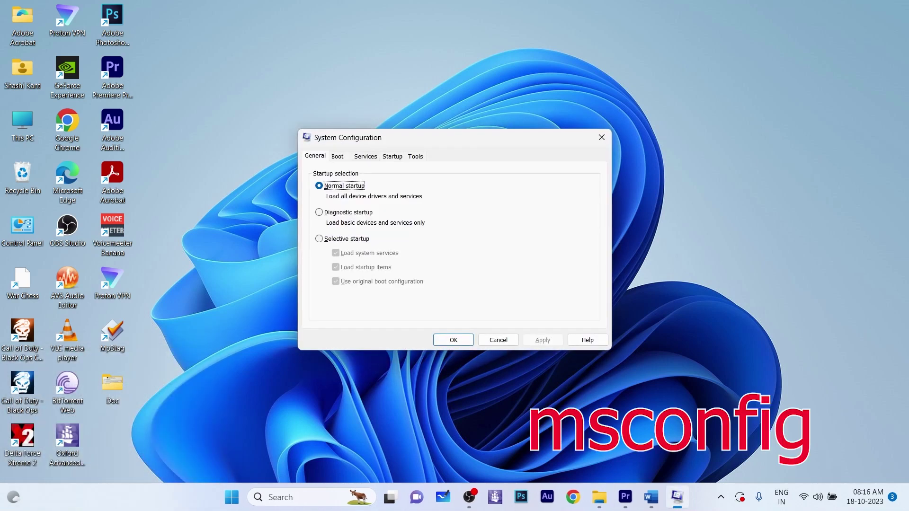
# - Switch System Configuration to its Services tab to review the services list
pyautogui.hotkey('ctrl', 'Tab')
pyautogui.hotkey('ctrl', 'Tab')
pyautogui.scroll(-5, 452, 238)
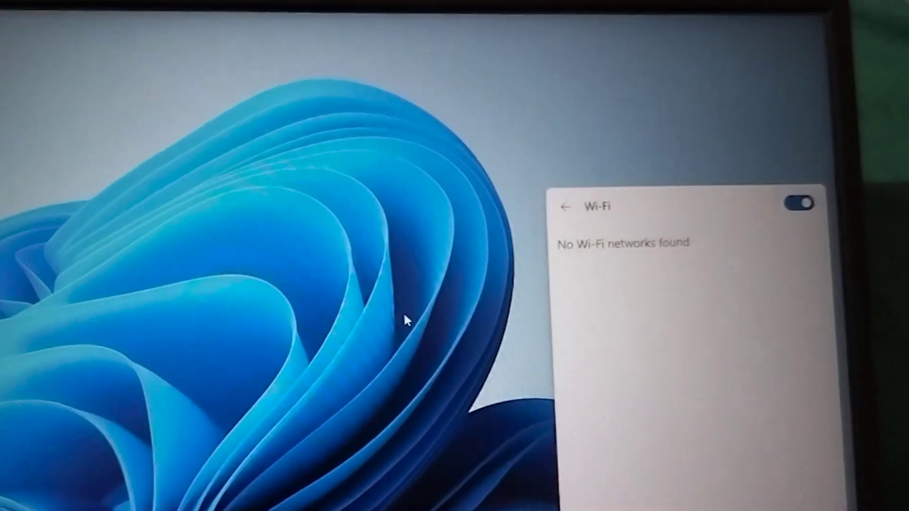
# - Check that Sam Jio shows Connected, secured, then close the Wi-Fi panel
pyautogui.click(404, 315)
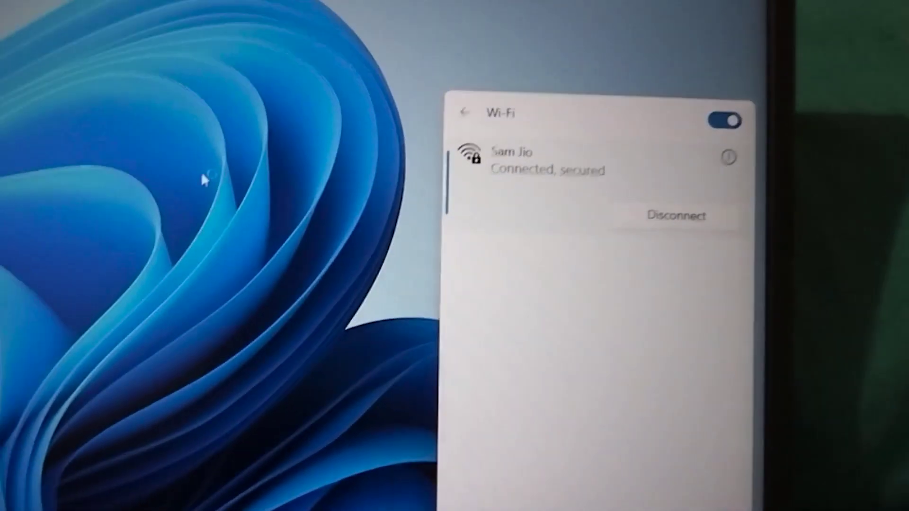
pyautogui.click(204, 179)
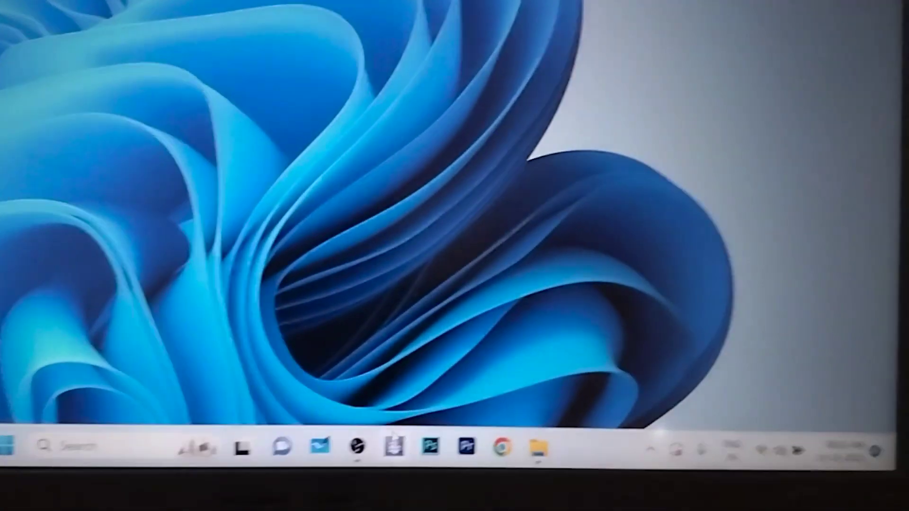